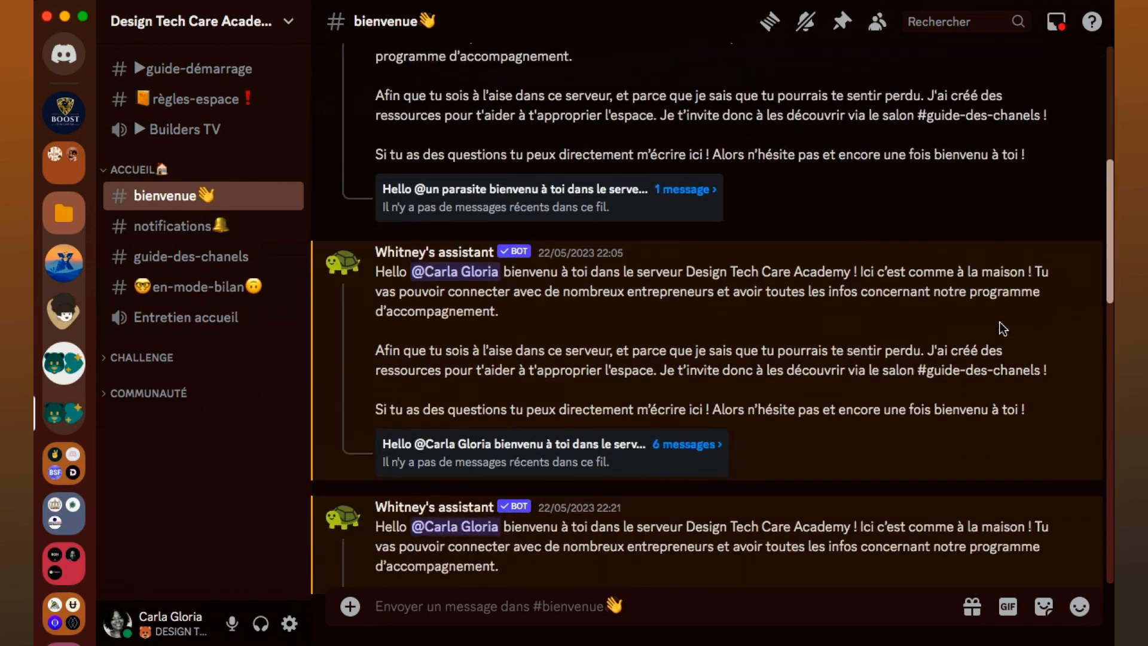
- Review the bot welcome messages and the example arrival and departure images posted in the bienvenue channel
{"action": "scroll", "coordinate": [1000, 324], "scroll_direction": "up", "scroll_amount": 7}
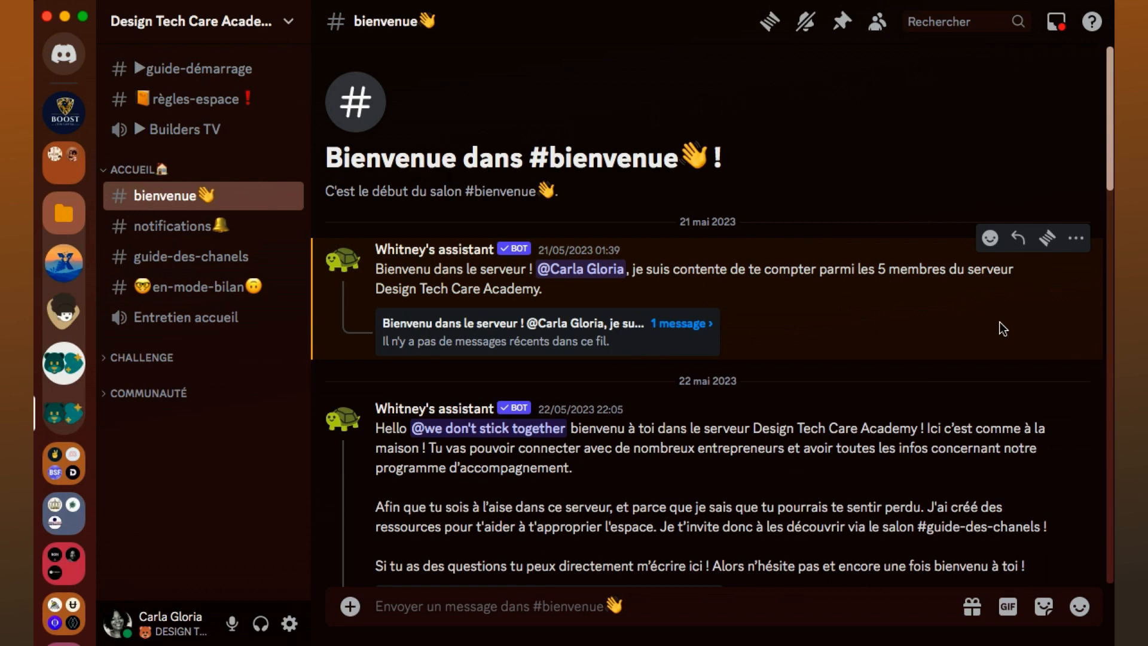
{"action": "scroll", "coordinate": [1052, 269], "scroll_direction": "down", "scroll_amount": 10}
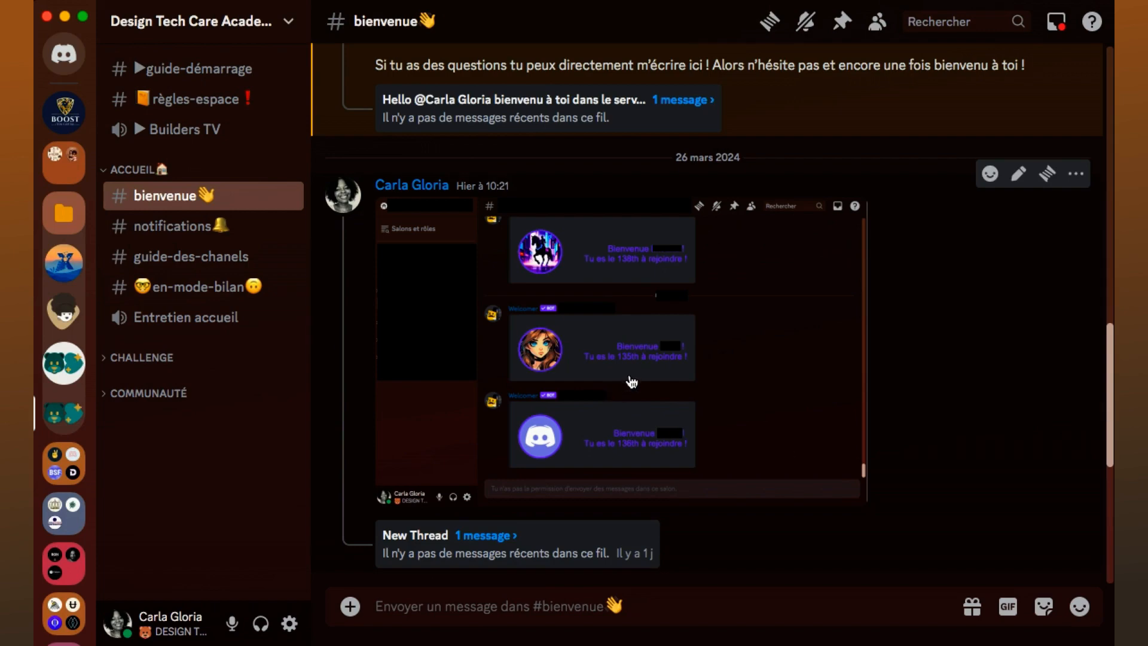
{"action": "left_click", "coordinate": [649, 346]}
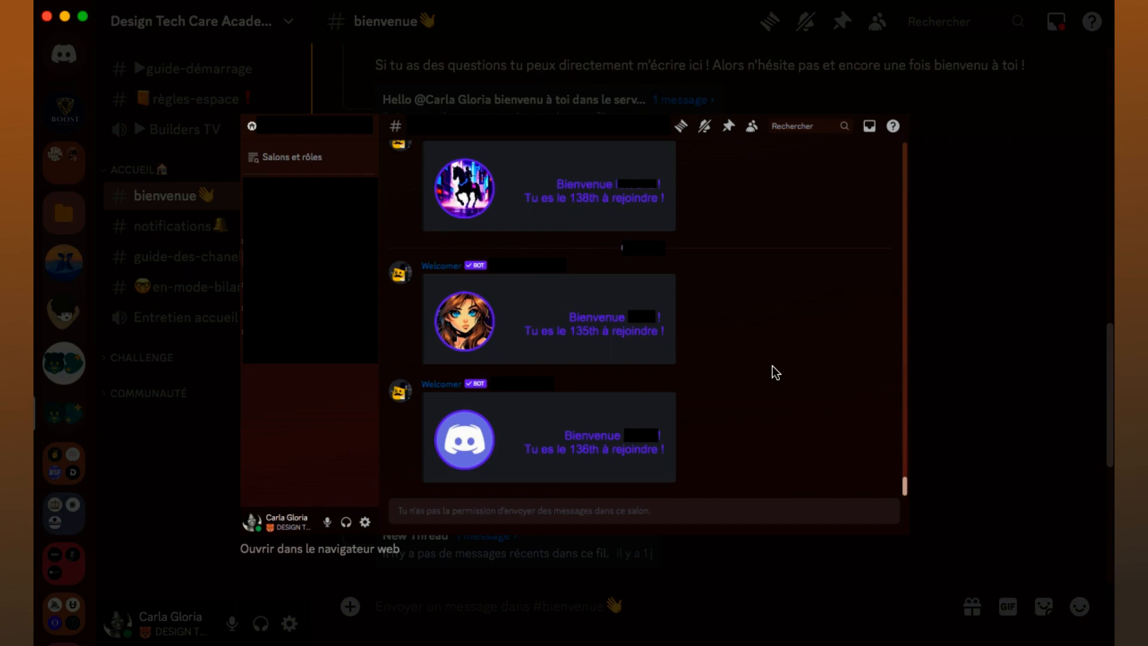
{"action": "left_click", "coordinate": [1106, 423]}
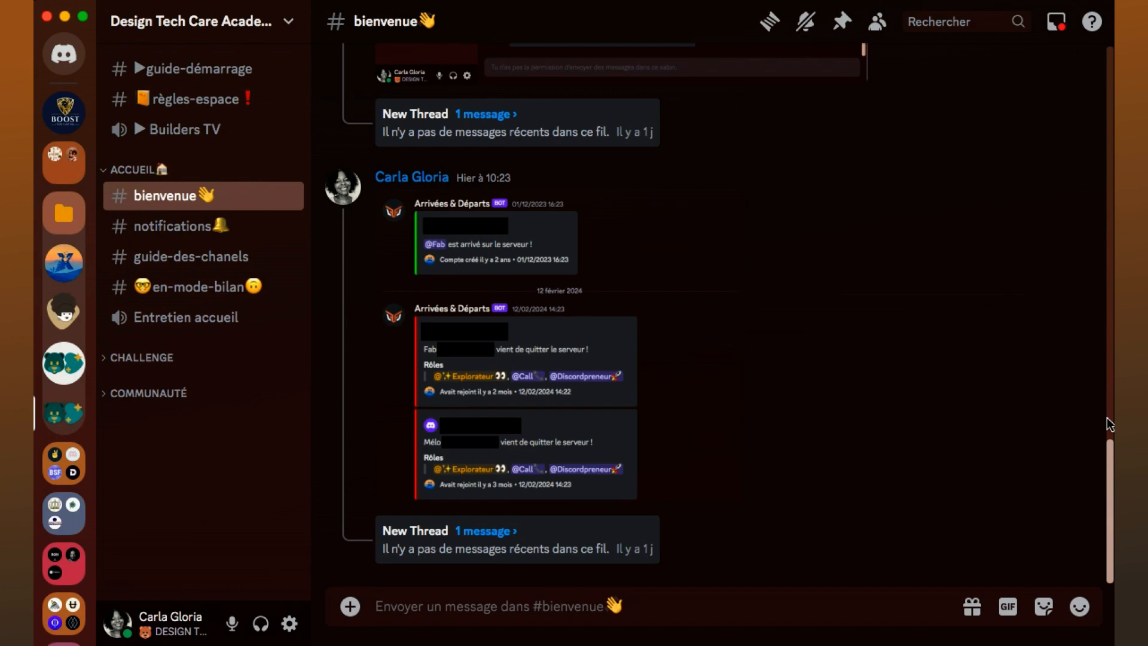
{"action": "left_click", "coordinate": [661, 374]}
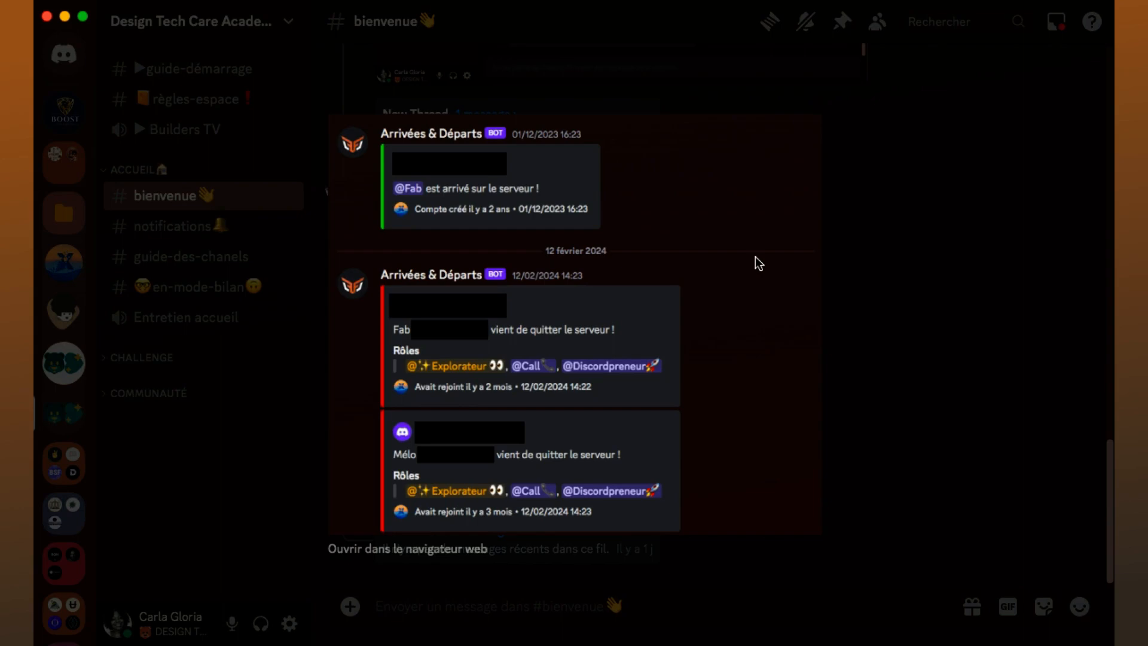
{"action": "scroll", "coordinate": [992, 290], "scroll_direction": "up", "scroll_amount": 15}
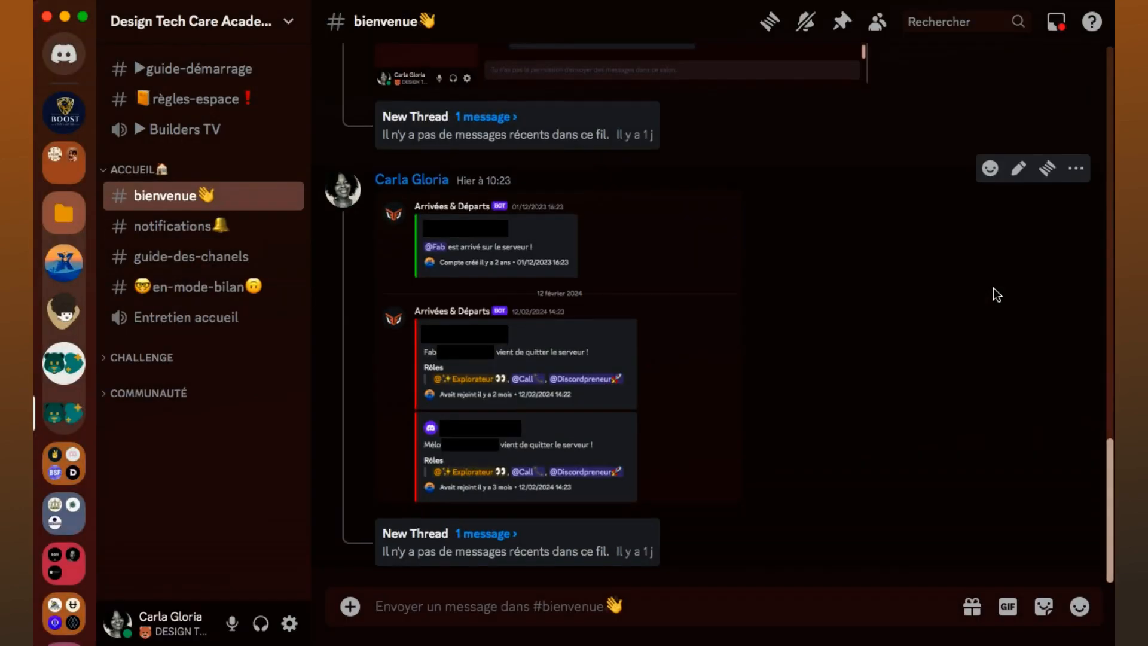
{"action": "scroll", "coordinate": [994, 291], "scroll_direction": "up", "scroll_amount": 10}
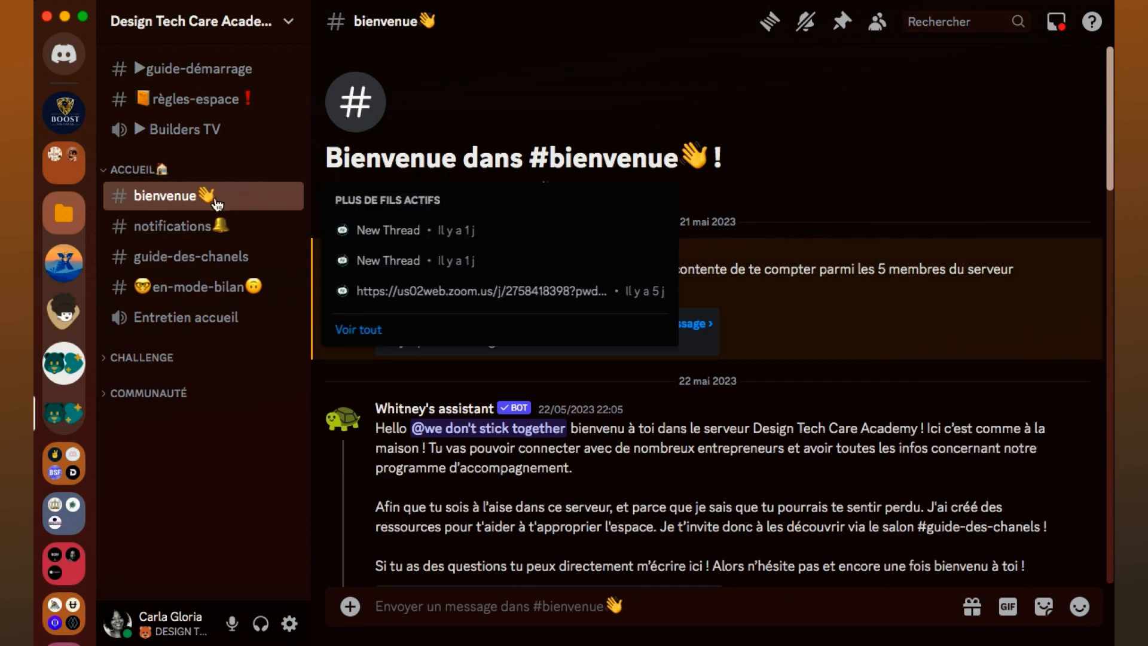
- Reply "gg" in the thread attached to the first welcome message of the bienvenue channel
{"action": "left_click", "coordinate": [507, 333]}
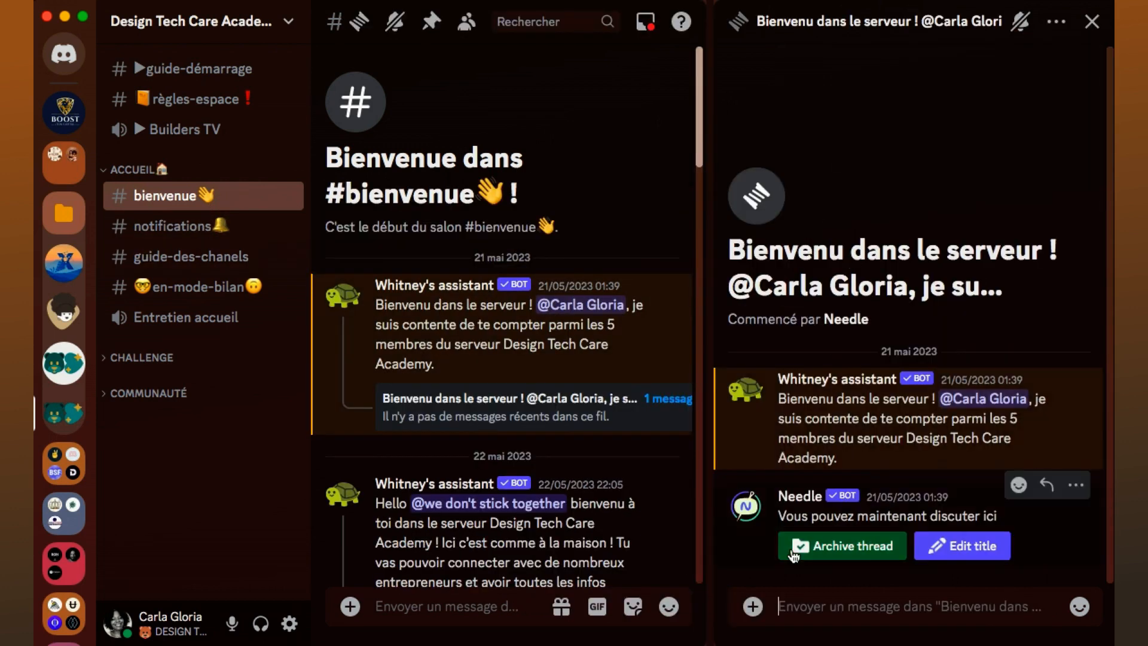
{"action": "type", "text": "gg"}
{"action": "key", "text": "Return"}
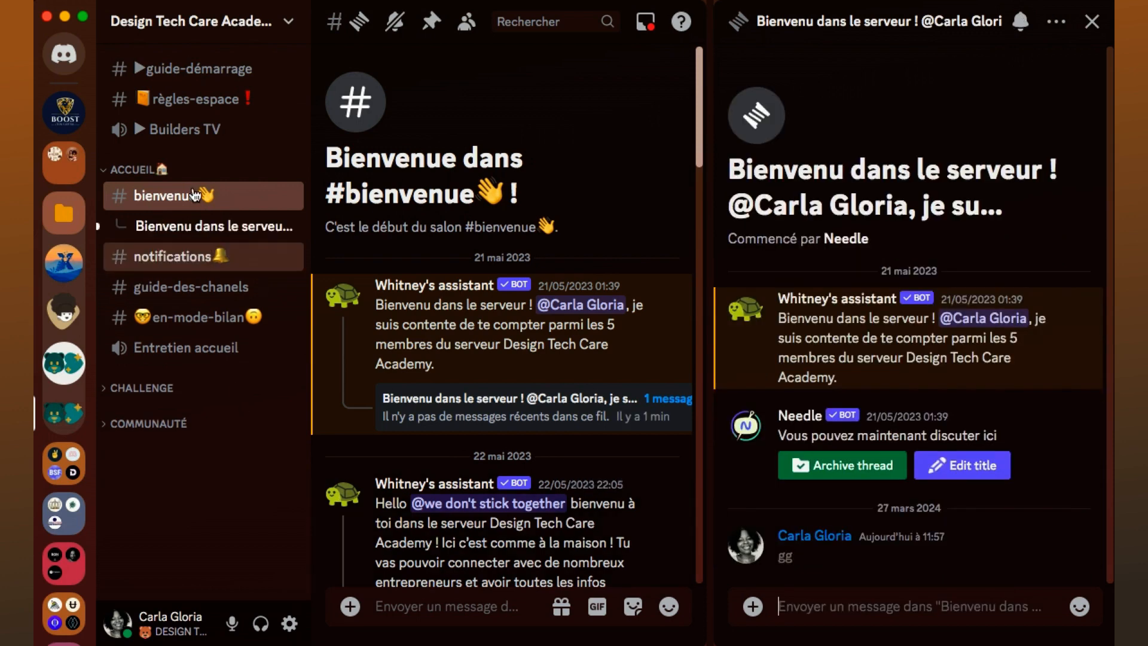
- View the welcome thread in full and return to the arrivals and departures example in the bienvenue channel
{"action": "left_click", "coordinate": [176, 233]}
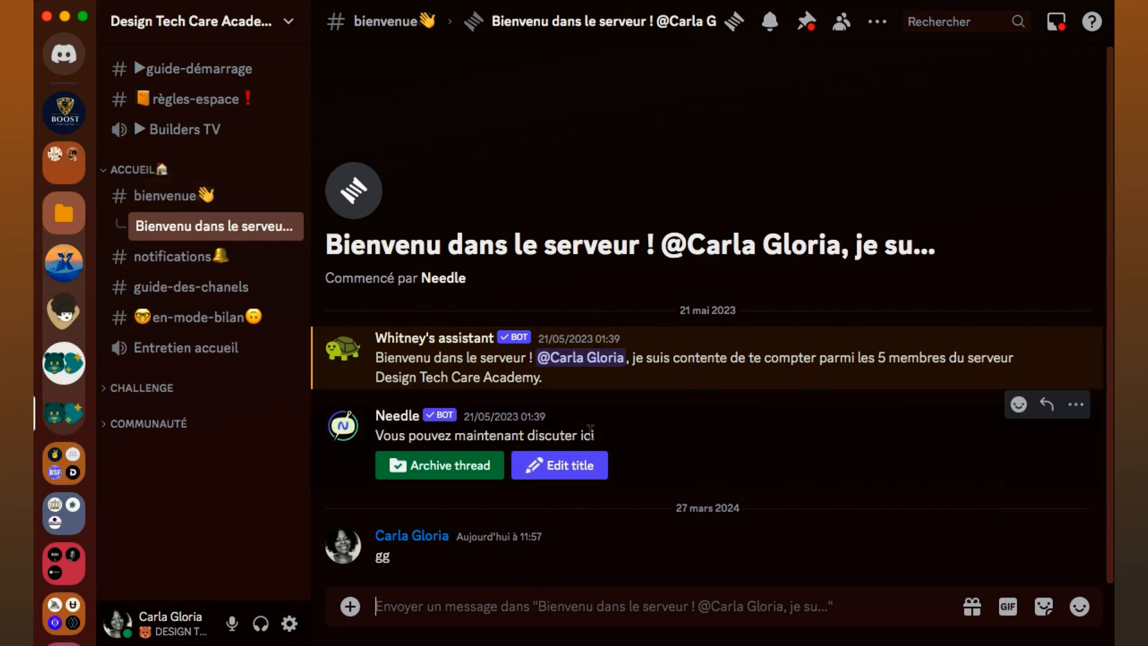
{"action": "mouse_move", "coordinate": [164, 205]}
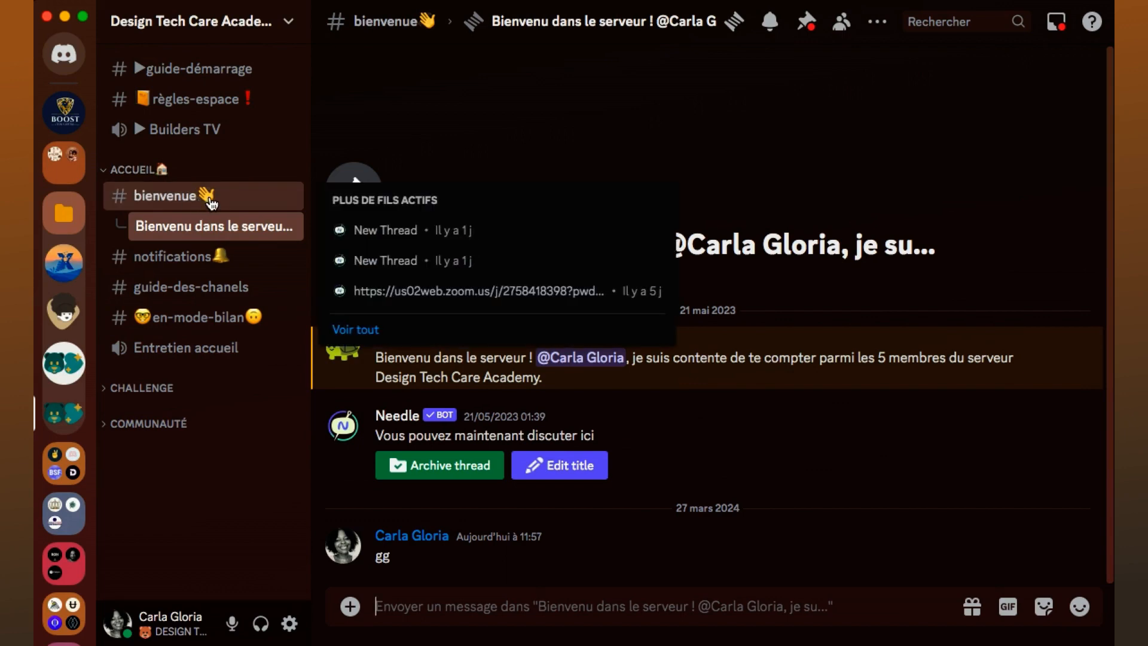
{"action": "left_click", "coordinate": [211, 203]}
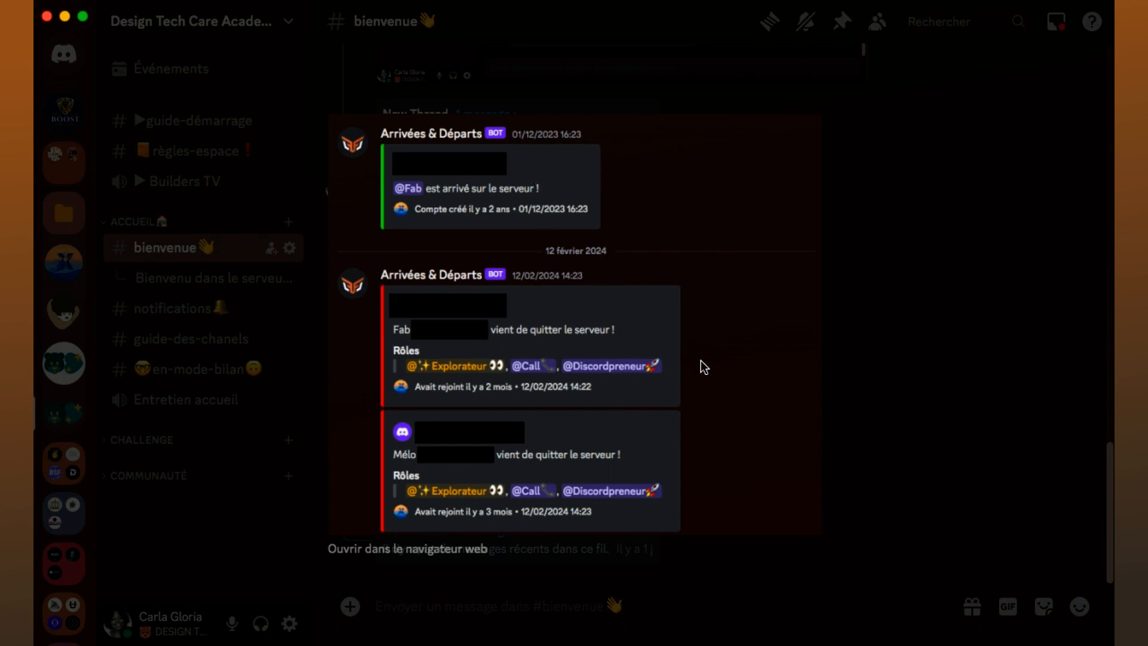
{"action": "left_click", "coordinate": [915, 374]}
- Search the server's app directory for draftbot
{"action": "left_click", "coordinate": [278, 31]}
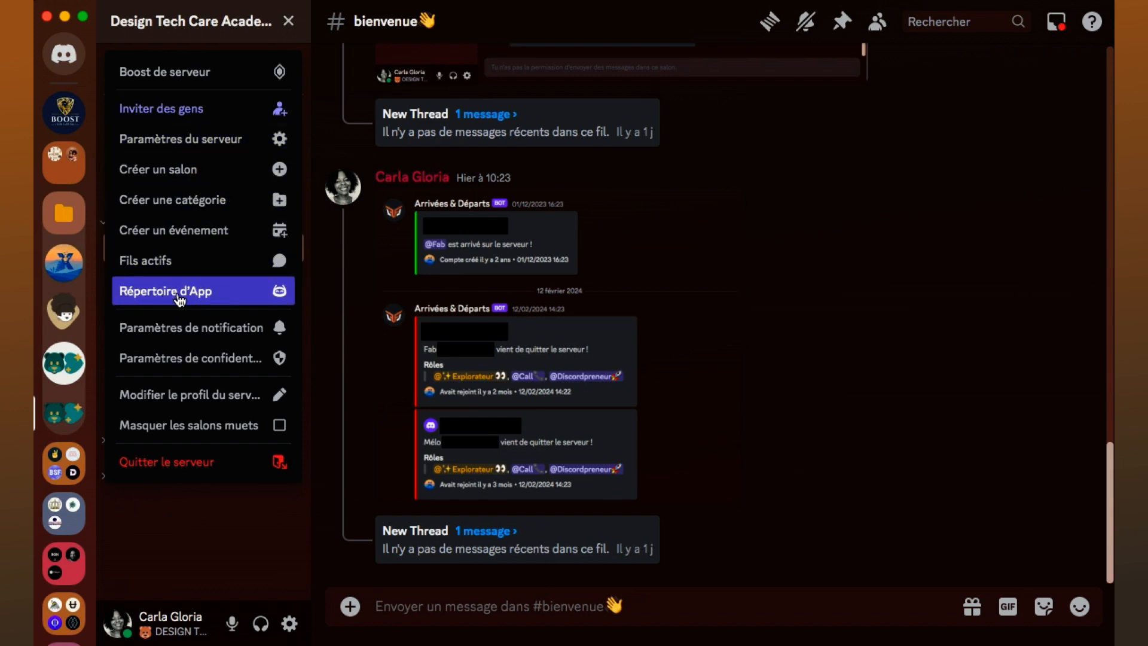
{"action": "left_click", "coordinate": [244, 24]}
{"action": "left_click", "coordinate": [244, 27]}
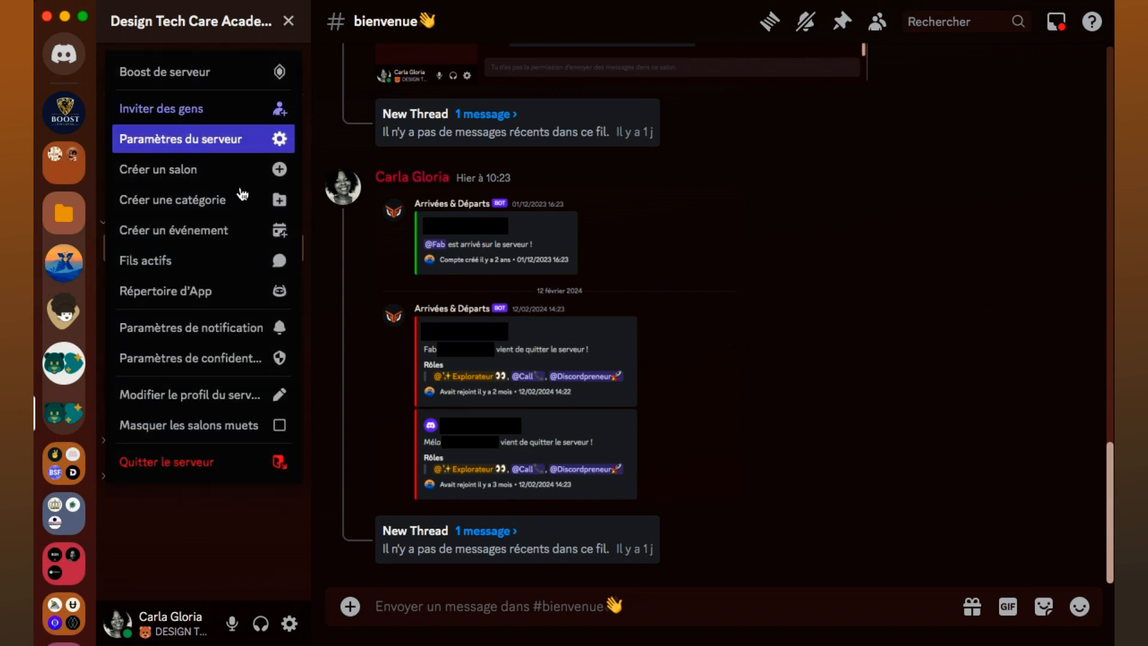
{"action": "left_click", "coordinate": [221, 293]}
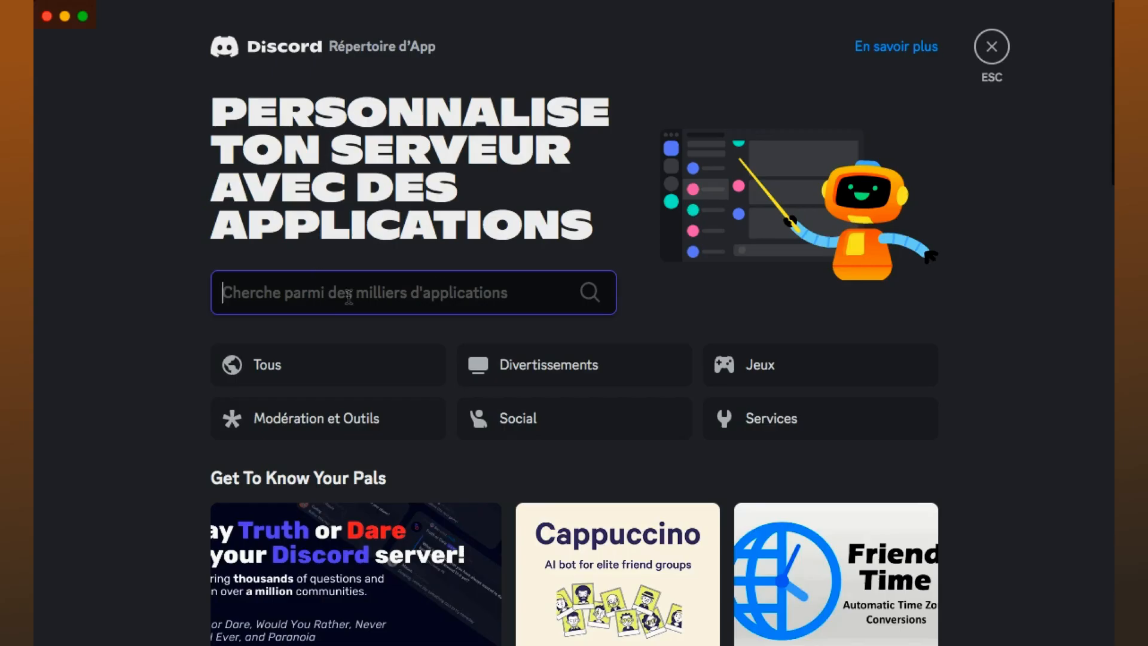
{"action": "type", "text": "draft"}
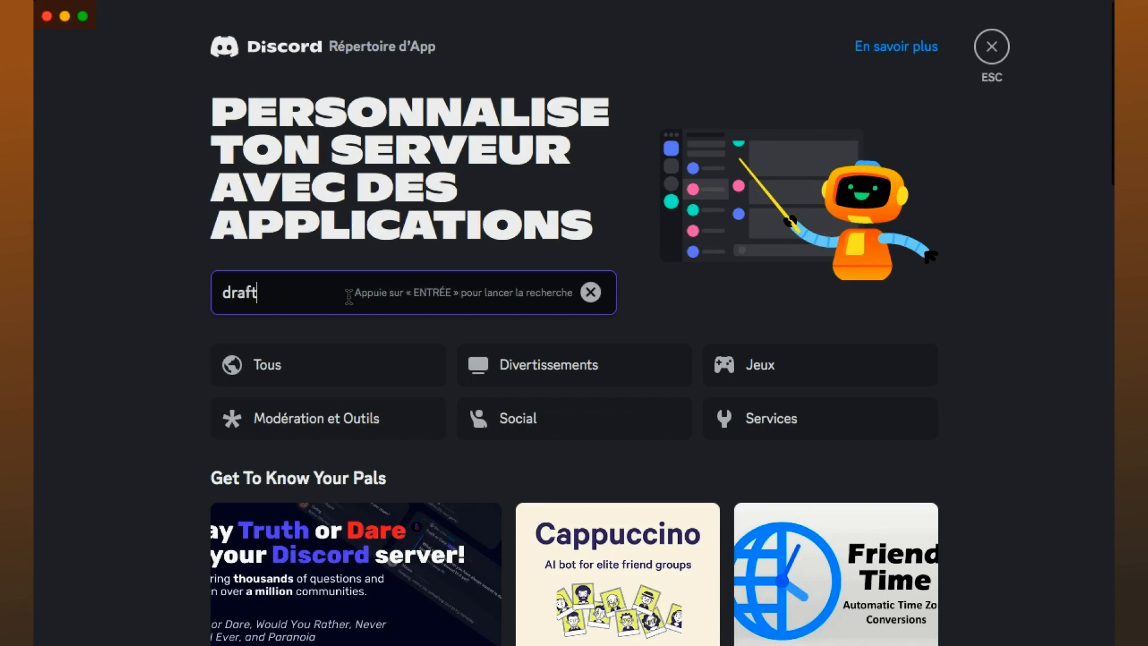
{"action": "type", "text": "bot"}
{"action": "key", "text": "Return"}
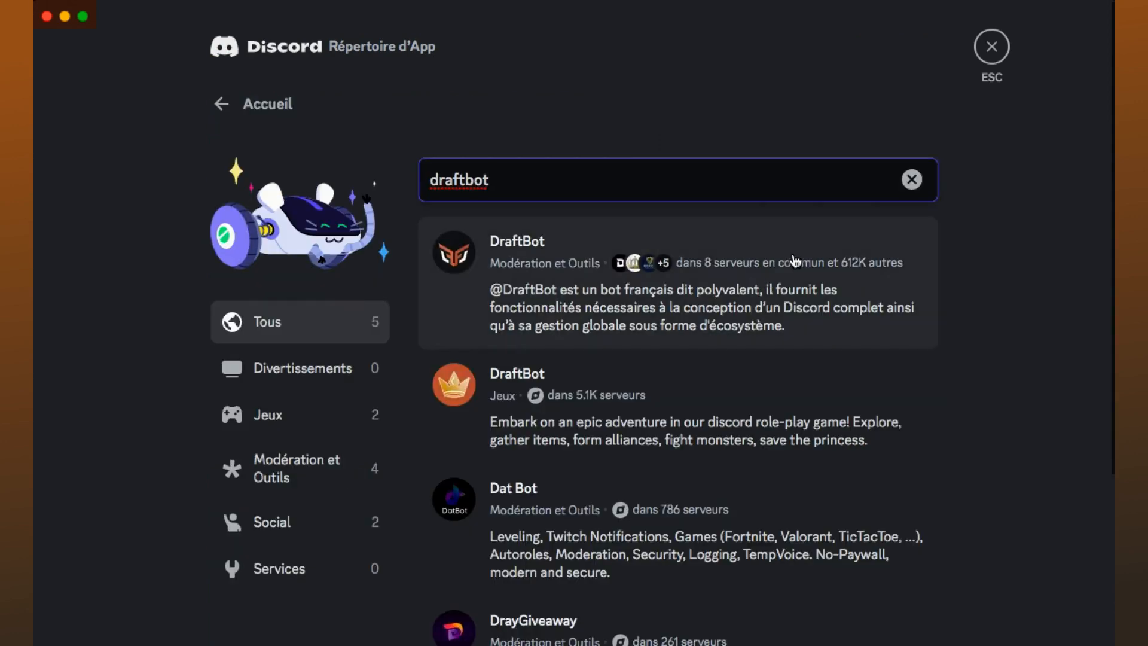
- Add the Modération et Outils DraftBot to the Design Tech Care Academy server, authorising all requested permissions and completing the human check
{"action": "left_click", "coordinate": [776, 287]}
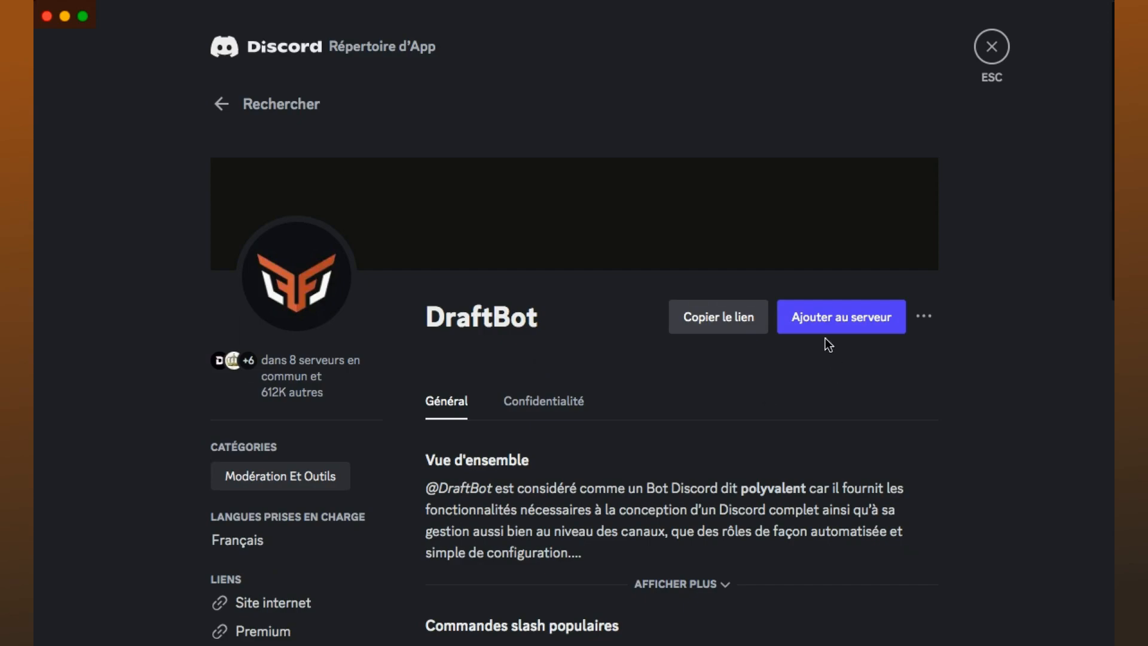
{"action": "left_click", "coordinate": [864, 318]}
{"action": "left_click", "coordinate": [578, 432]}
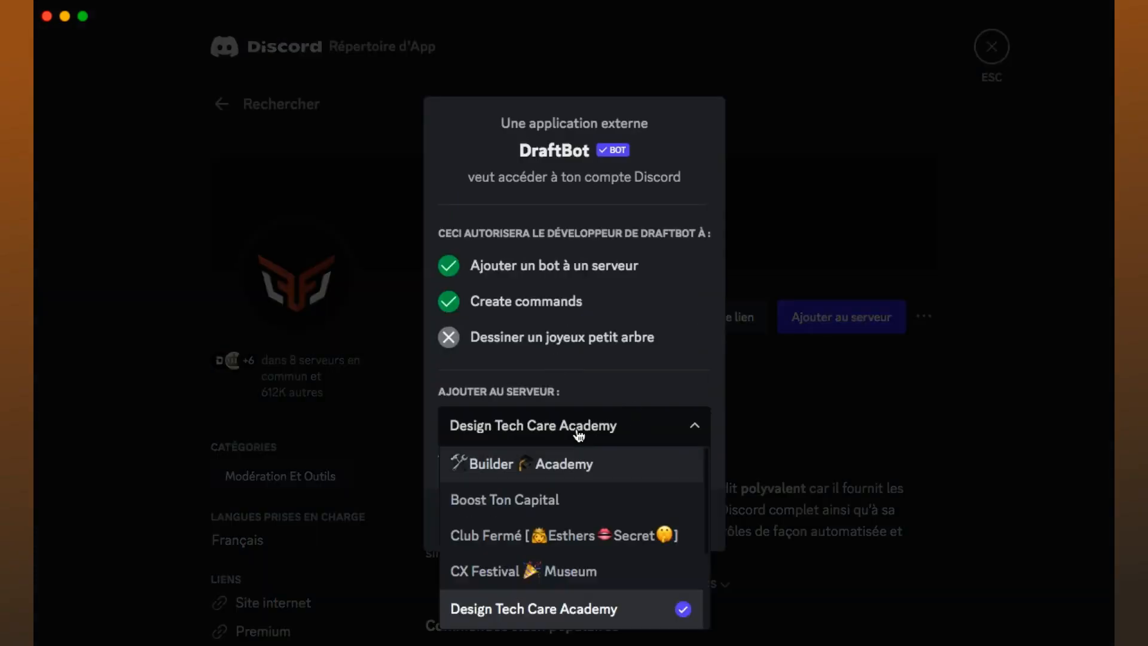
{"action": "left_click", "coordinate": [579, 432]}
{"action": "left_click", "coordinate": [670, 521]}
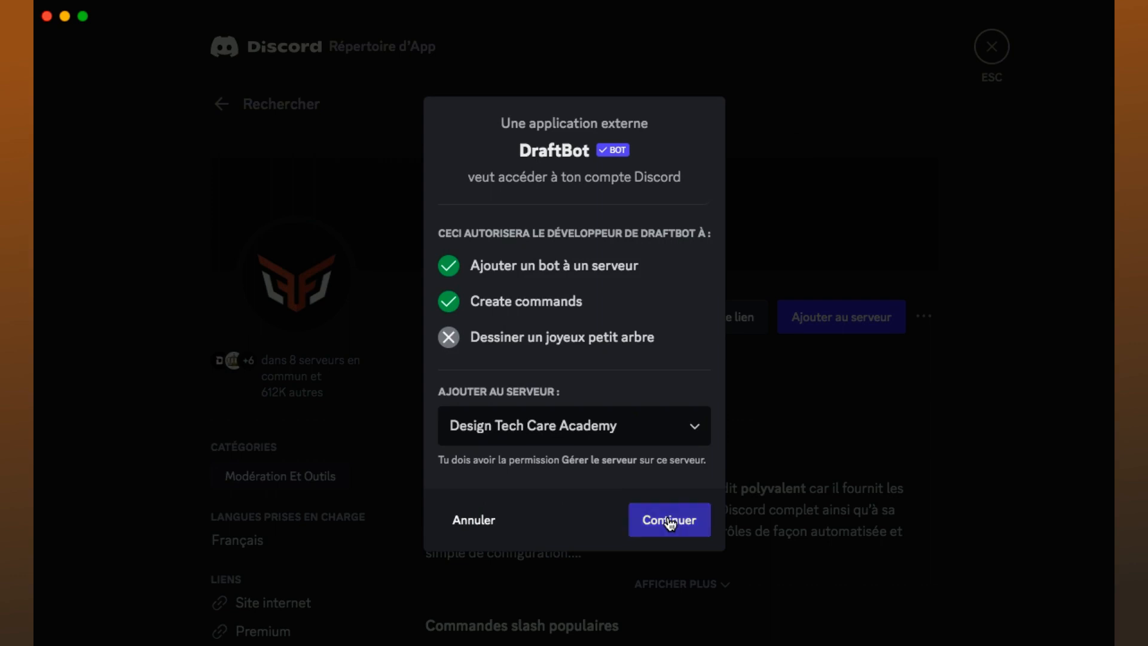
{"action": "scroll", "coordinate": [557, 163], "scroll_direction": "down", "scroll_amount": 10}
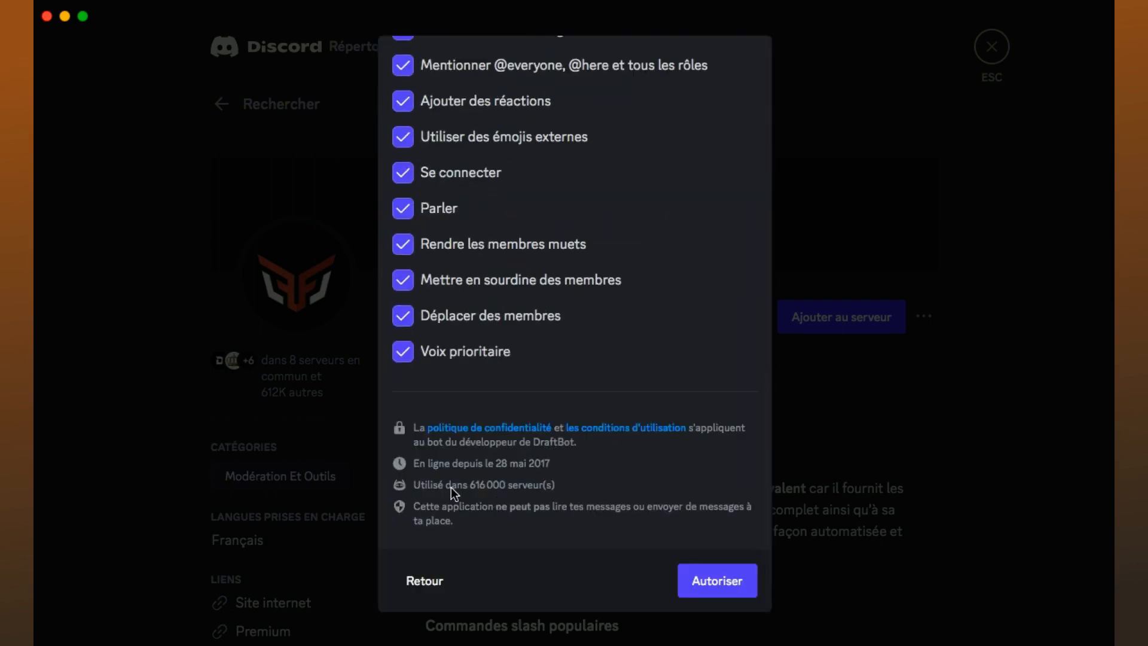
{"action": "left_click", "coordinate": [719, 583]}
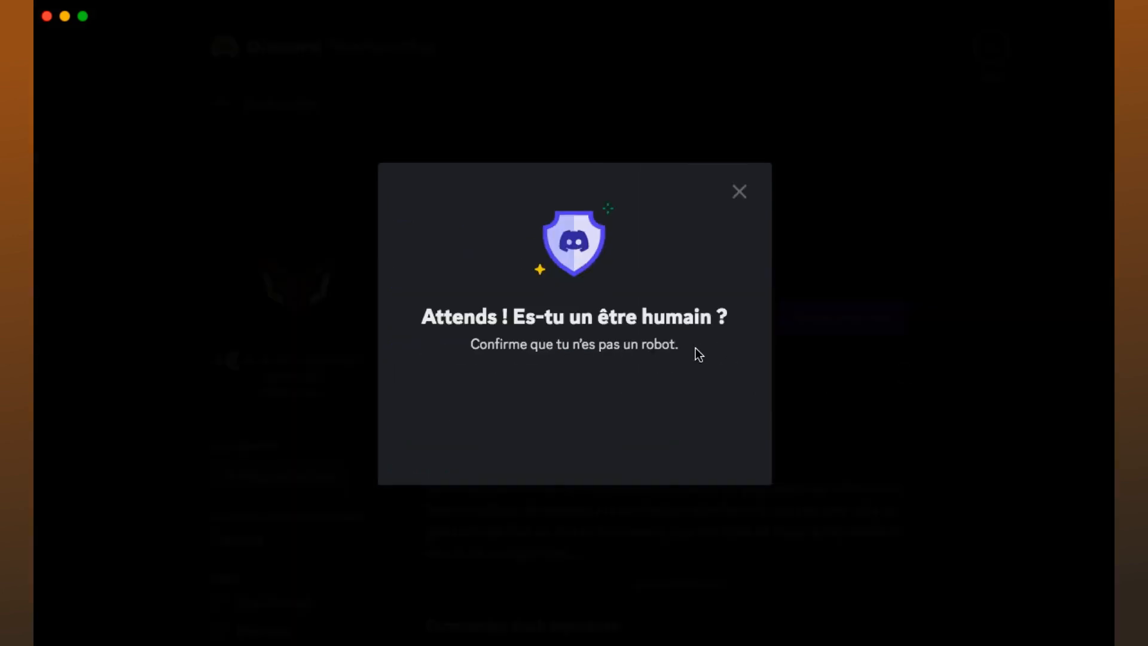
{"action": "left_click", "coordinate": [468, 413]}
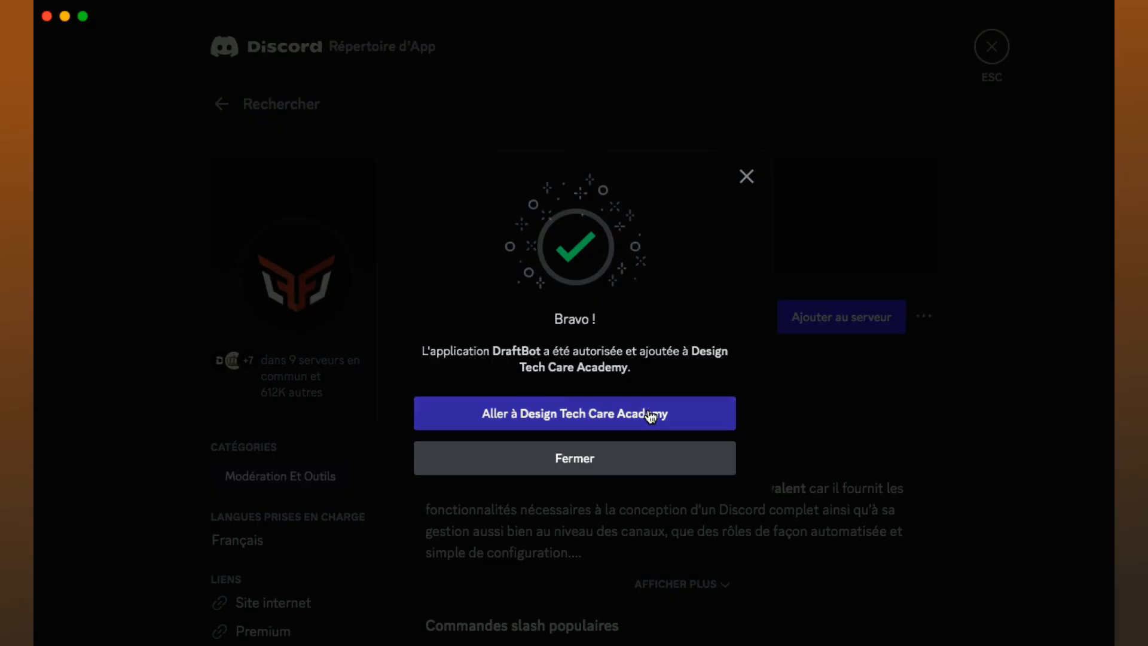
- Go to the Design Tech Care Academy server and check for DraftBot in its member list
{"action": "left_click", "coordinate": [650, 416]}
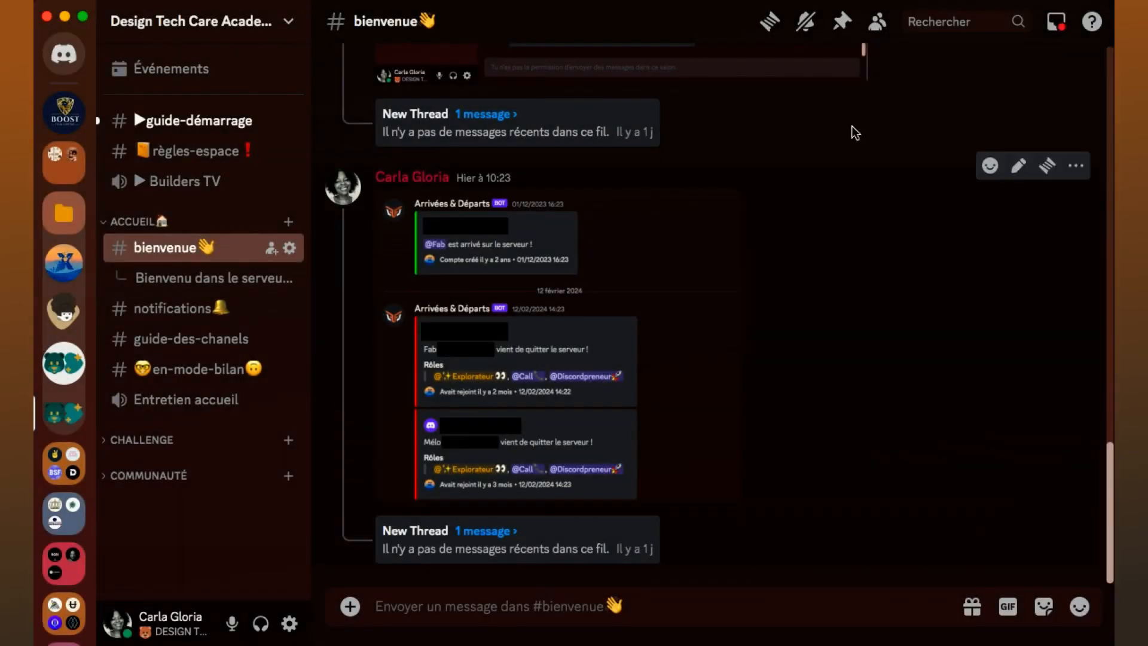
{"action": "left_click", "coordinate": [877, 22]}
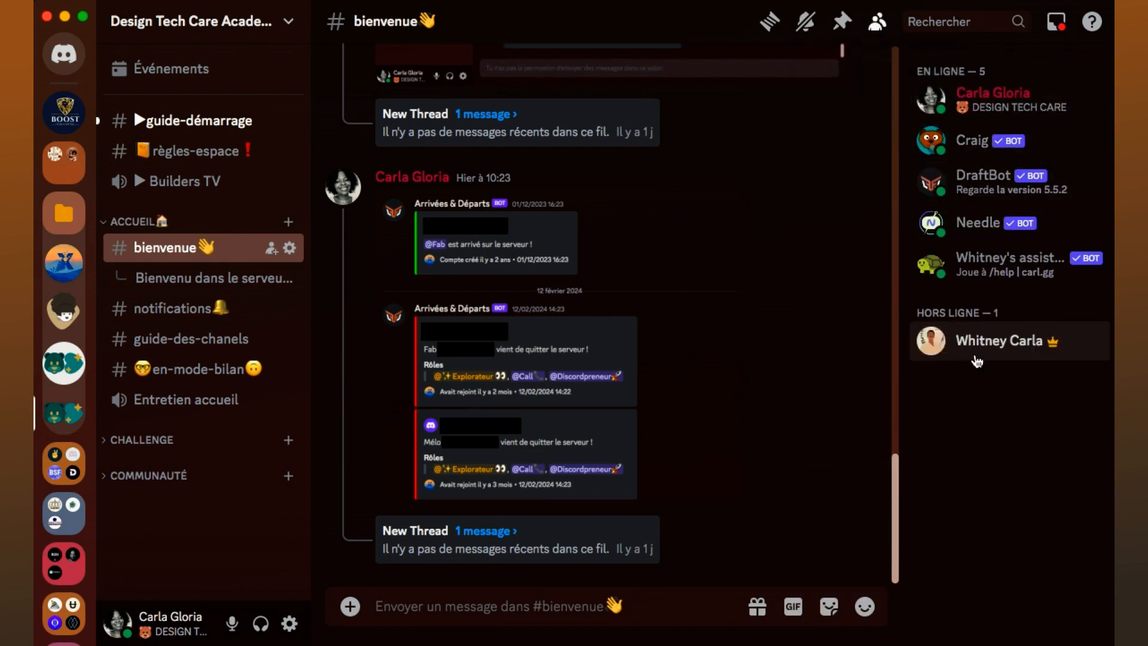
{"action": "left_click", "coordinate": [986, 184]}
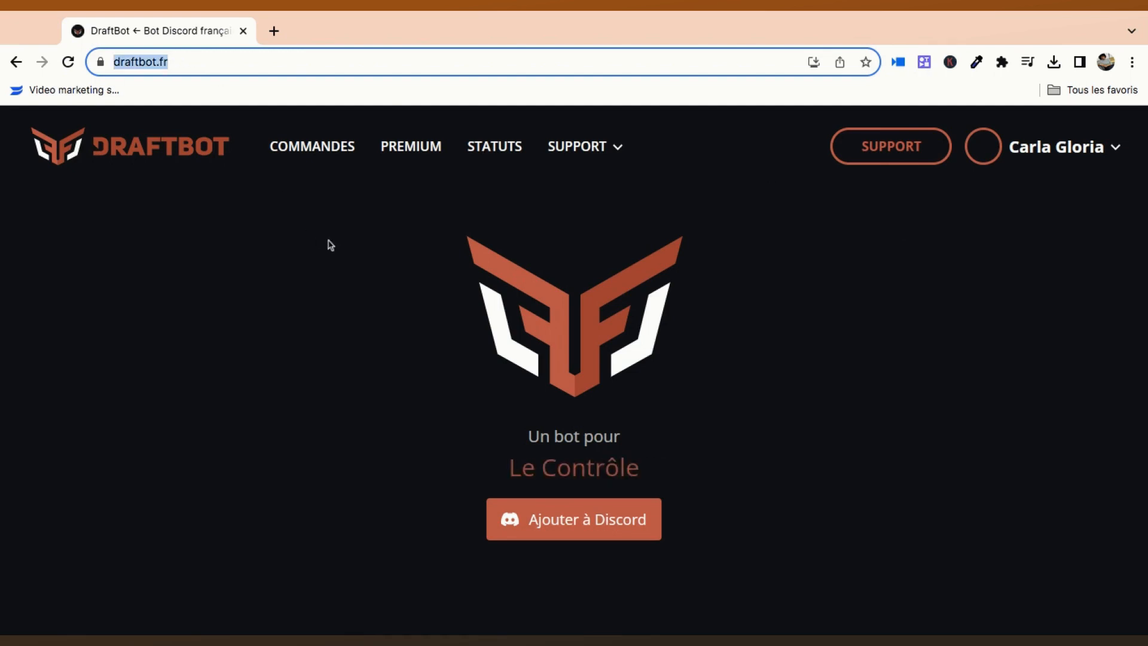
- On draftbot.fr in the browser, open the dashboard and select the Design Tech Care Academy server
{"action": "left_click", "coordinate": [347, 246]}
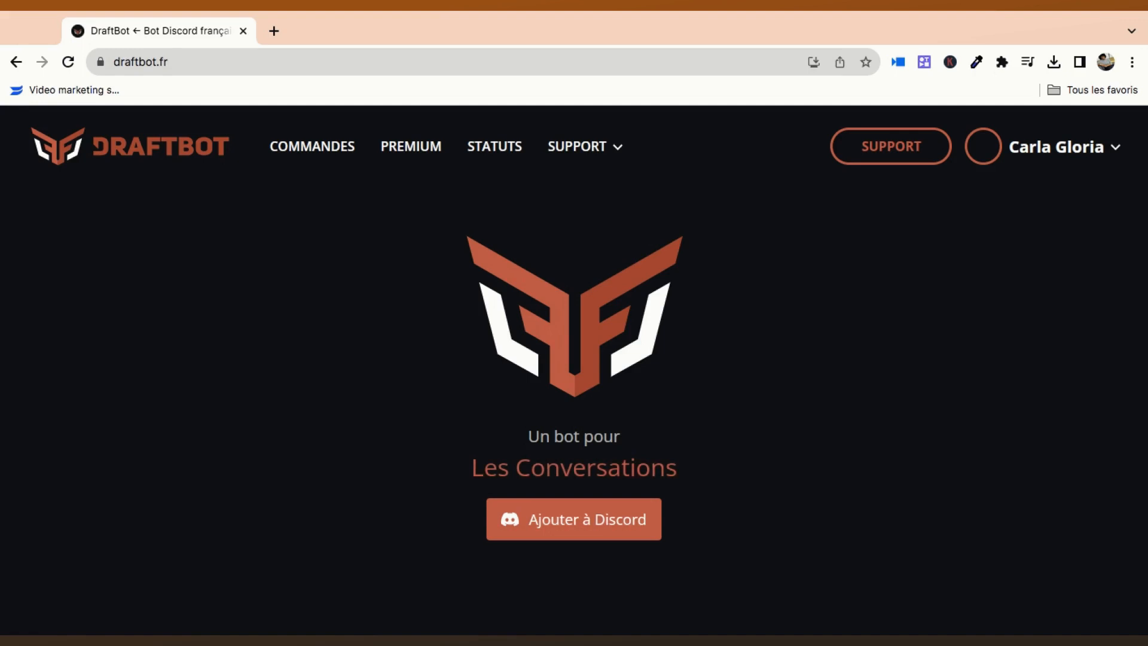
{"action": "left_click", "coordinate": [1099, 155]}
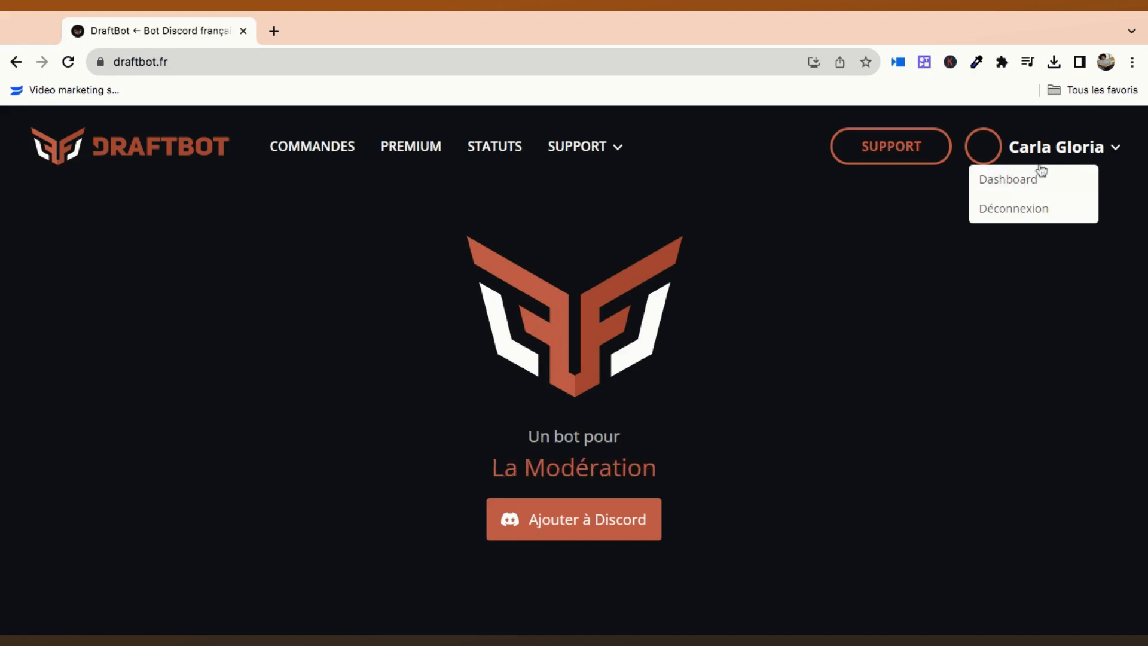
{"action": "left_click", "coordinate": [1020, 189]}
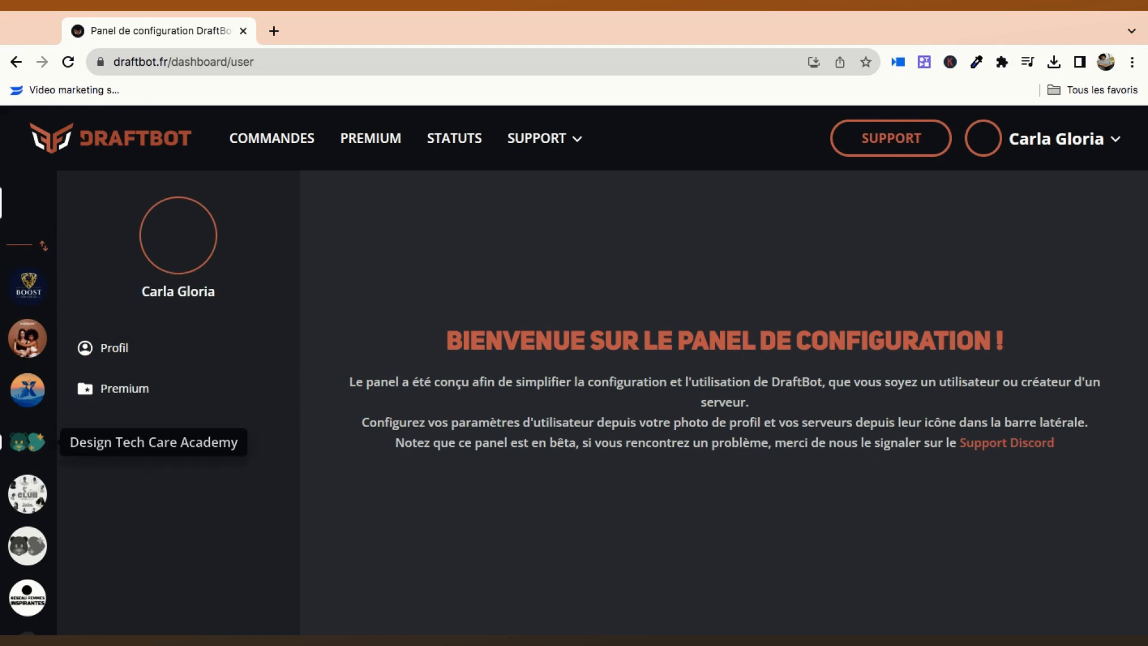
{"action": "scroll", "coordinate": [27, 442], "scroll_direction": "down", "scroll_amount": 1}
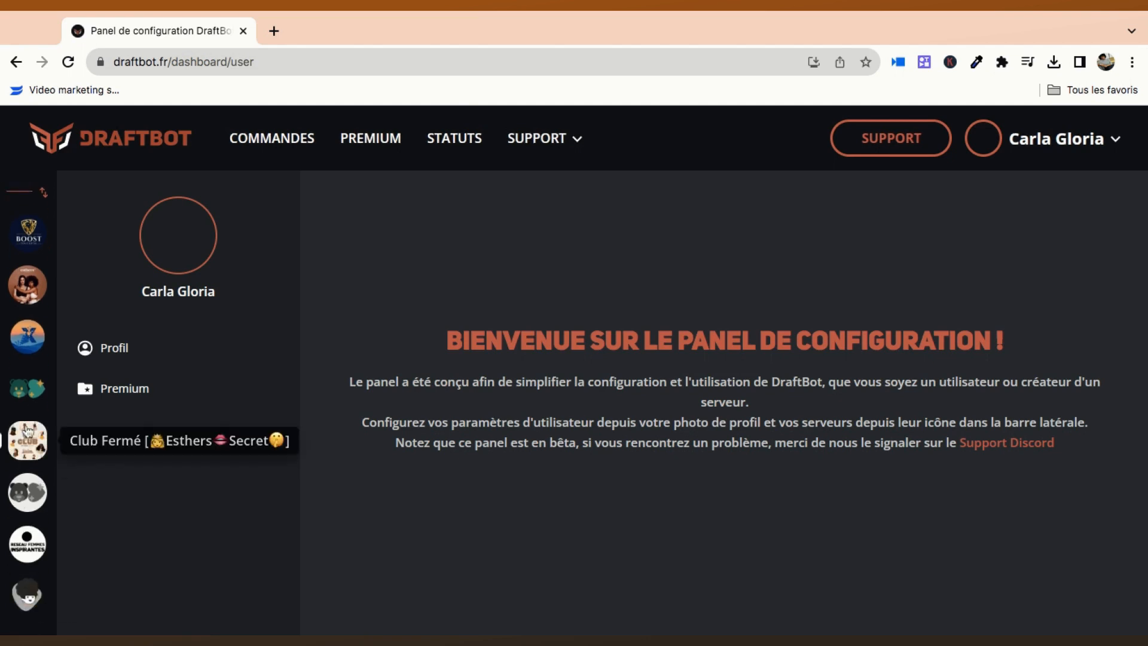
{"action": "left_click", "coordinate": [23, 387]}
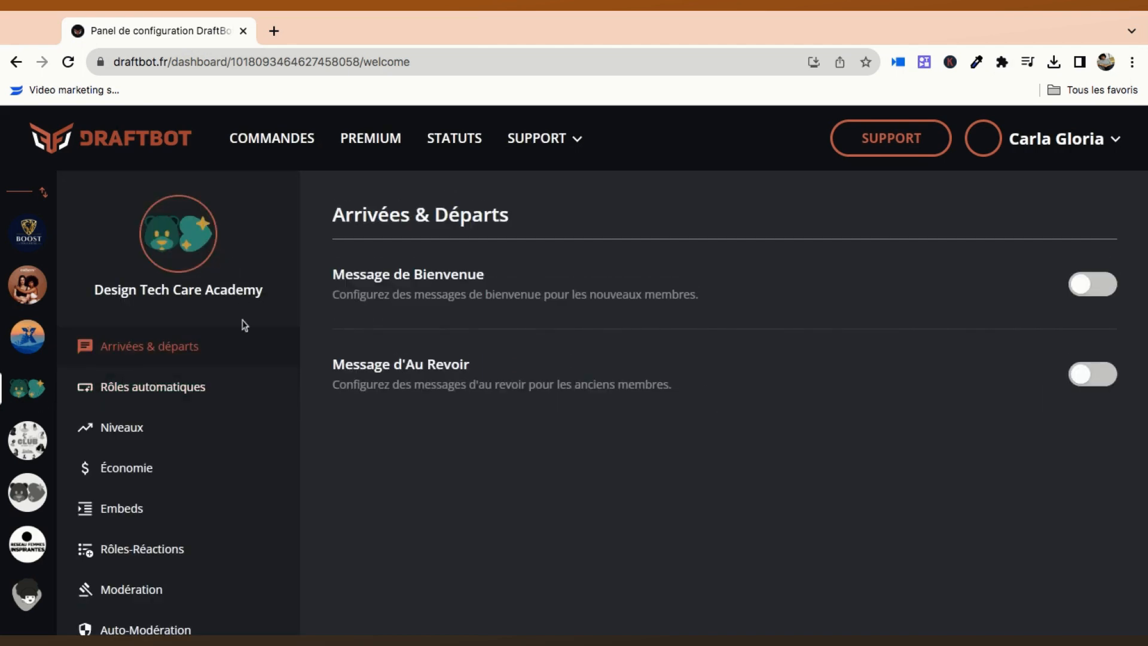
- Enable the Modules option in the server's Logs configuration
{"action": "scroll", "coordinate": [236, 371], "scroll_direction": "down", "scroll_amount": 7}
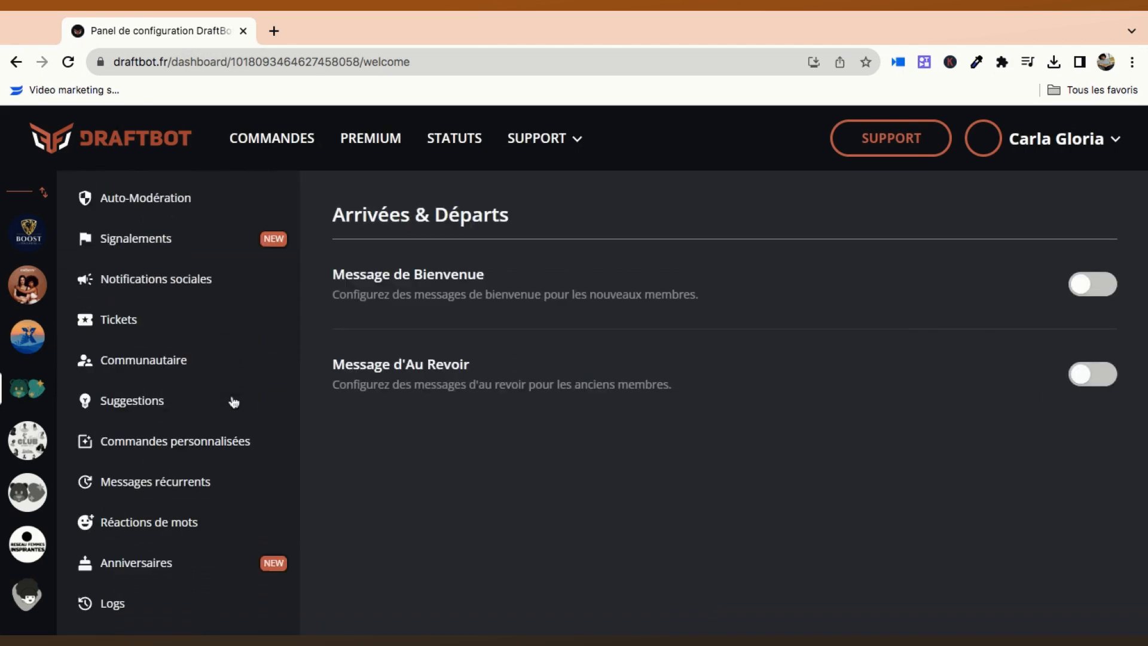
{"action": "left_click", "coordinate": [197, 609]}
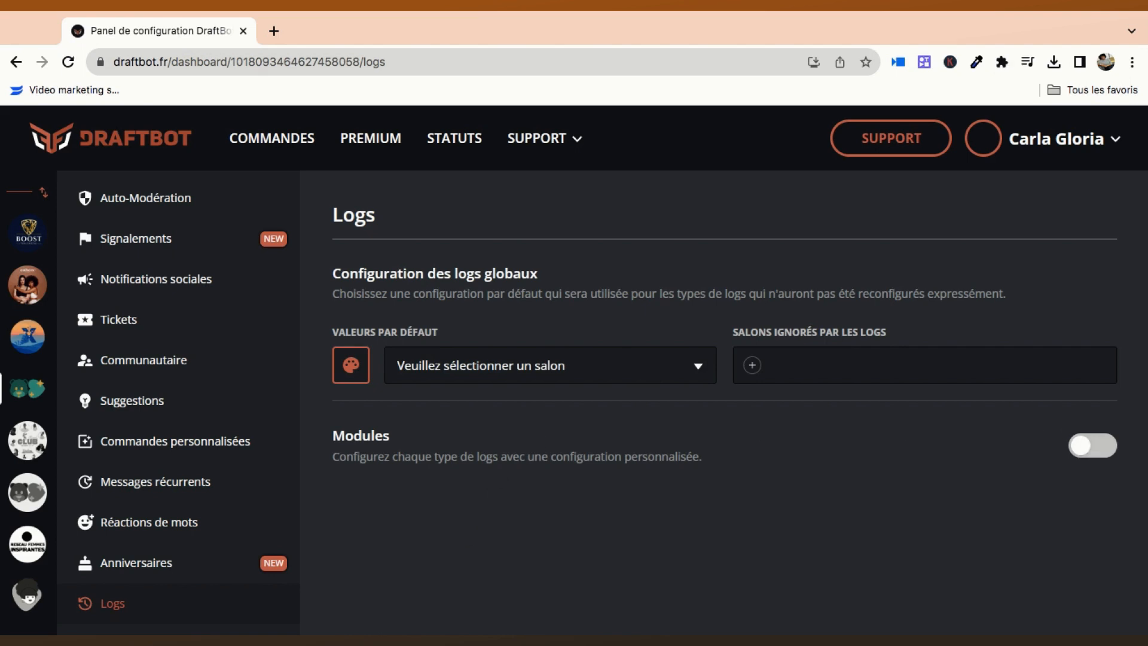
{"action": "left_click", "coordinate": [1092, 446]}
{"action": "scroll", "coordinate": [765, 414], "scroll_direction": "down", "scroll_amount": 2}
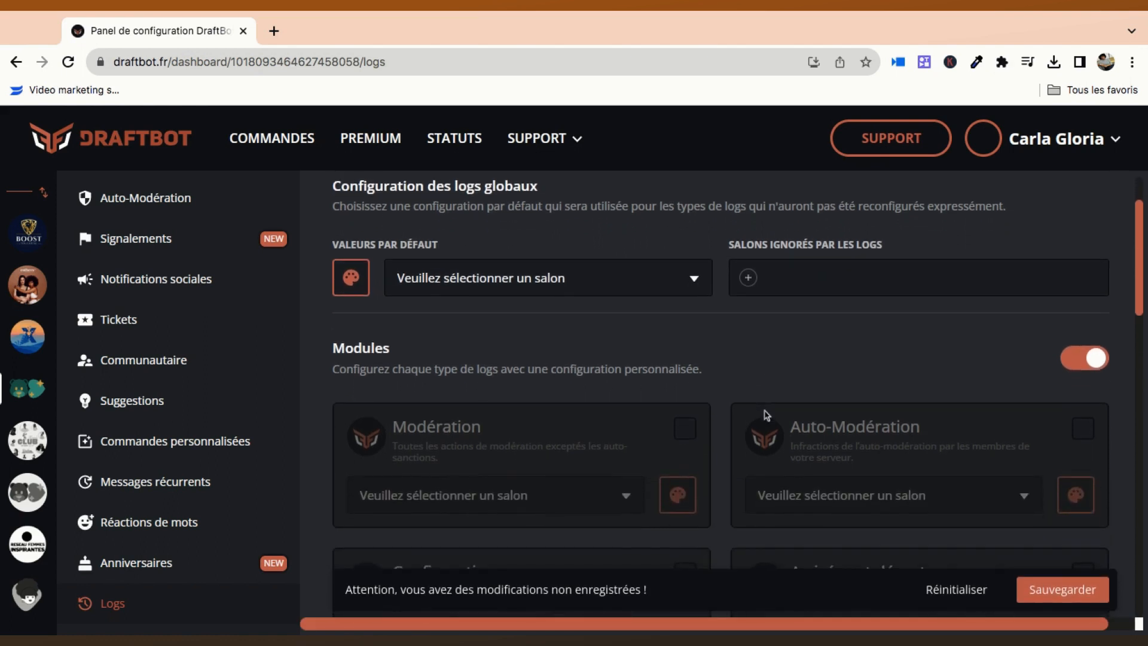
{"action": "scroll", "coordinate": [764, 411], "scroll_direction": "up", "scroll_amount": 3}
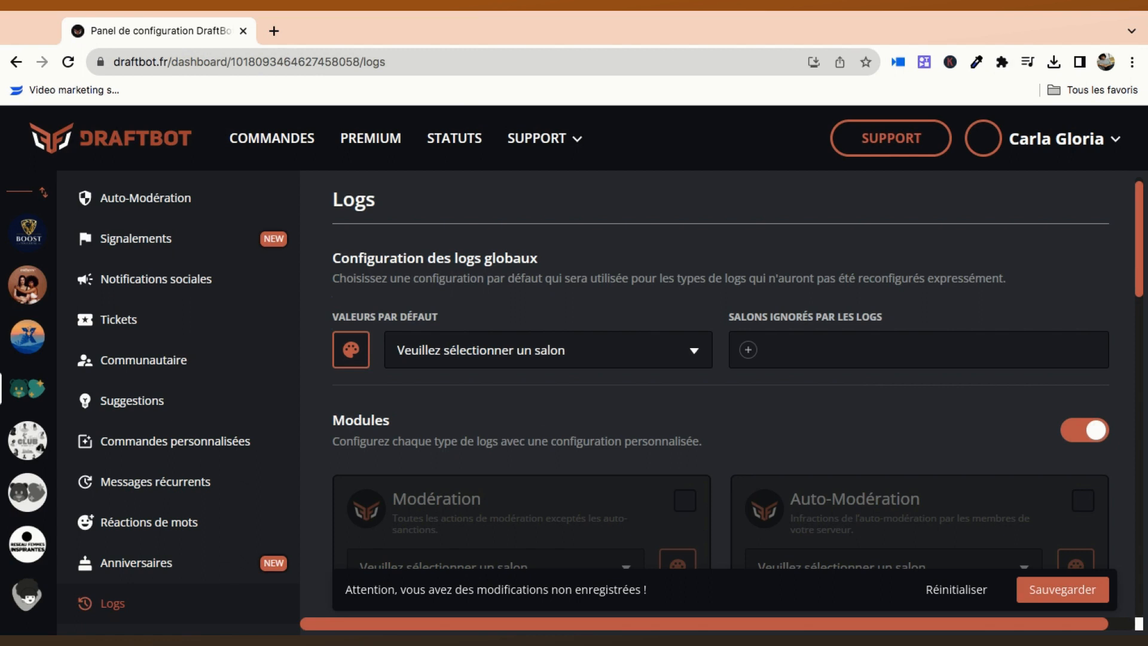
- Set info-général as the default channel for the global logs configuration
{"action": "scroll", "coordinate": [1070, 417], "scroll_direction": "up", "scroll_amount": 1}
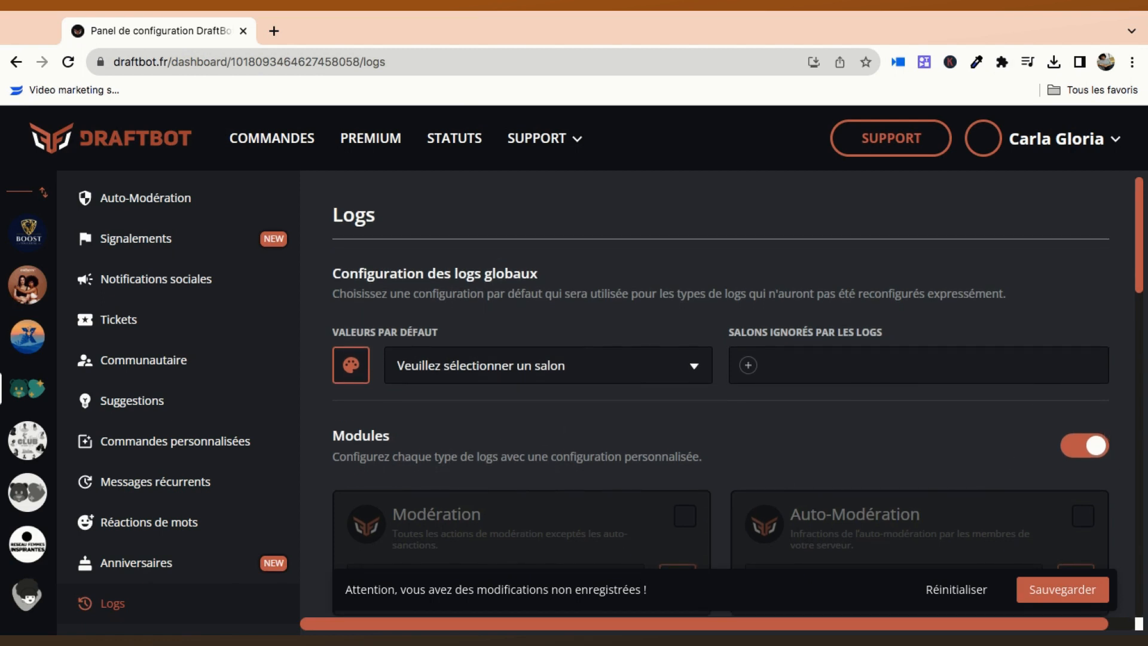
{"action": "left_click", "coordinate": [557, 368]}
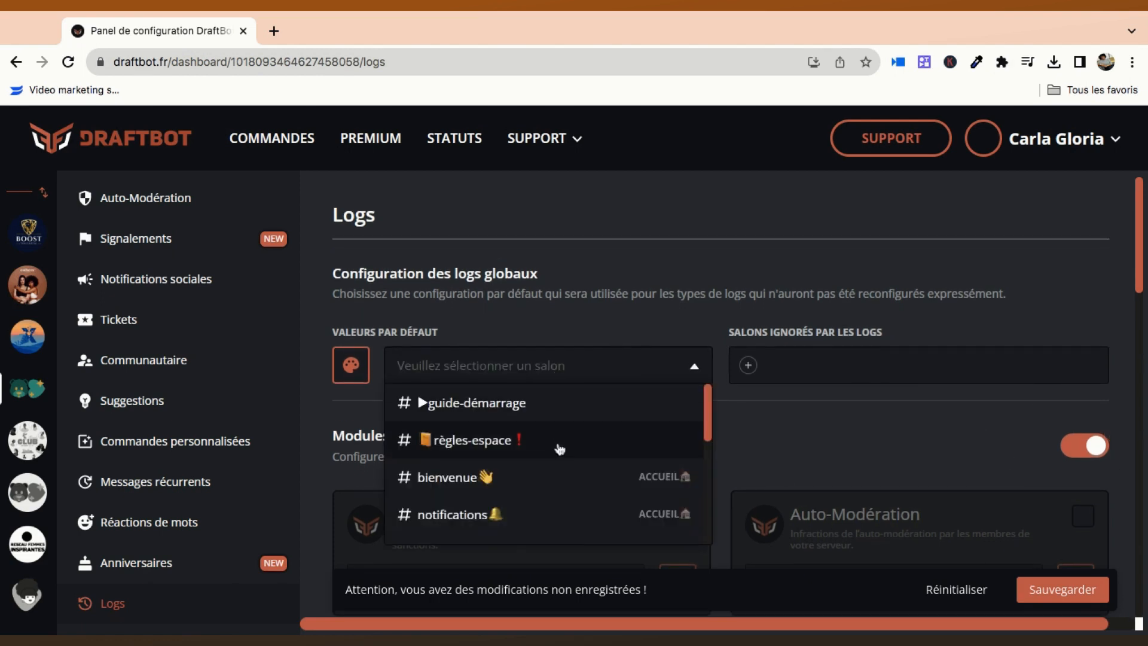
{"action": "scroll", "coordinate": [559, 448], "scroll_direction": "down", "scroll_amount": 5}
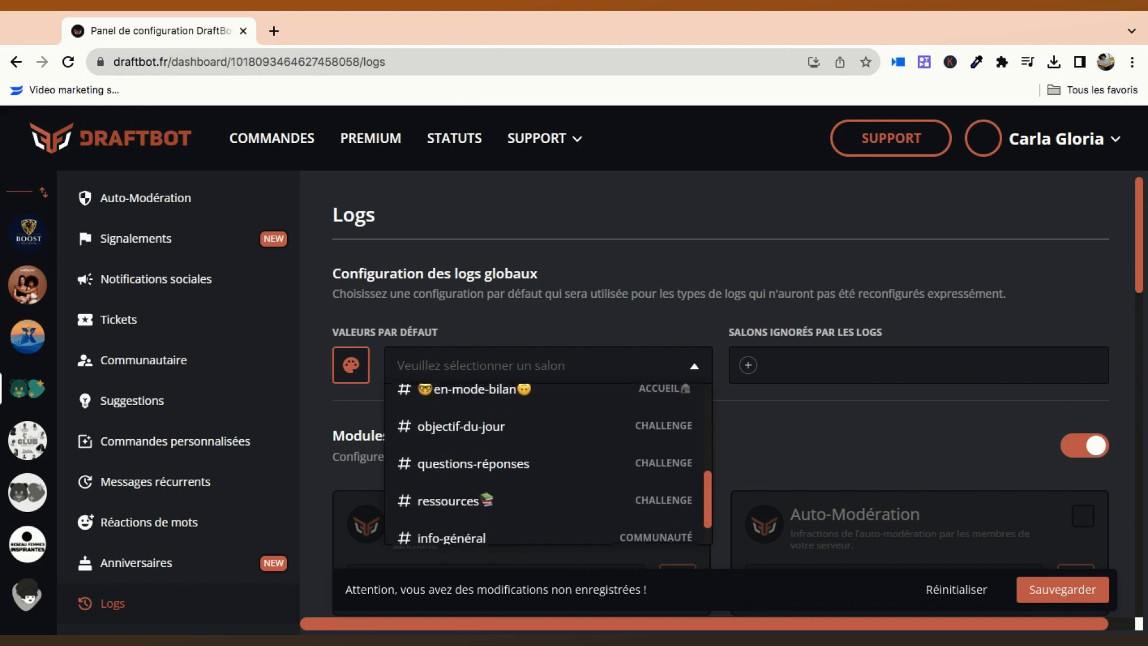
{"action": "scroll", "coordinate": [544, 463], "scroll_direction": "up", "scroll_amount": 5}
{"action": "scroll", "coordinate": [544, 463], "scroll_direction": "down", "scroll_amount": 2}
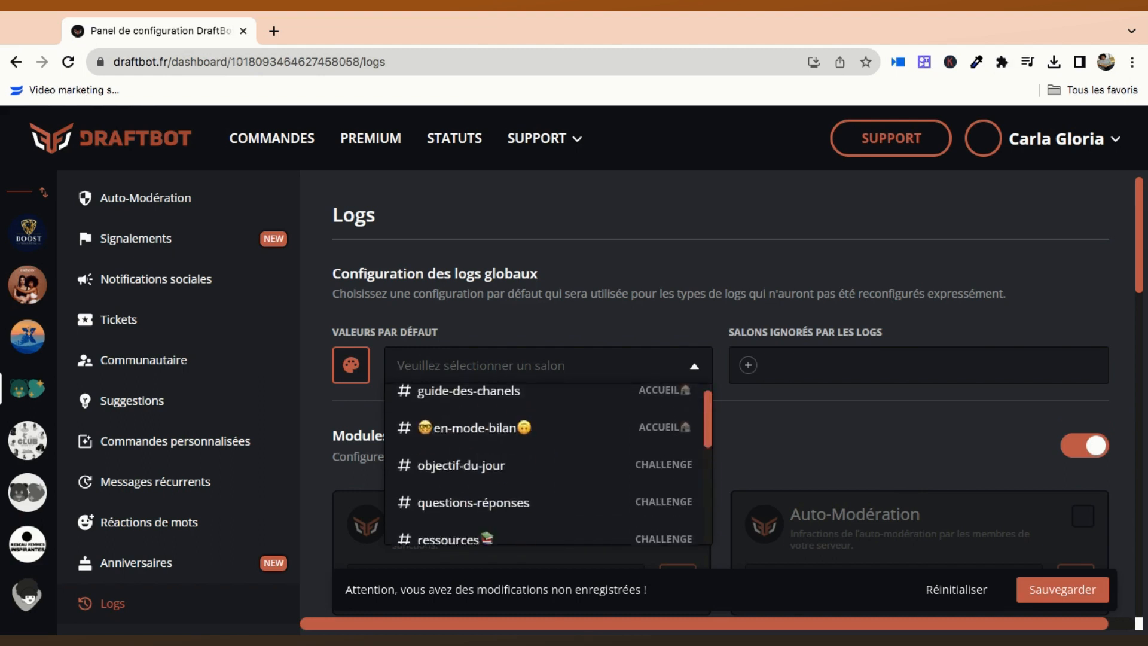
{"action": "scroll", "coordinate": [511, 523], "scroll_direction": "down", "scroll_amount": 3}
{"action": "left_click", "coordinate": [505, 526]}
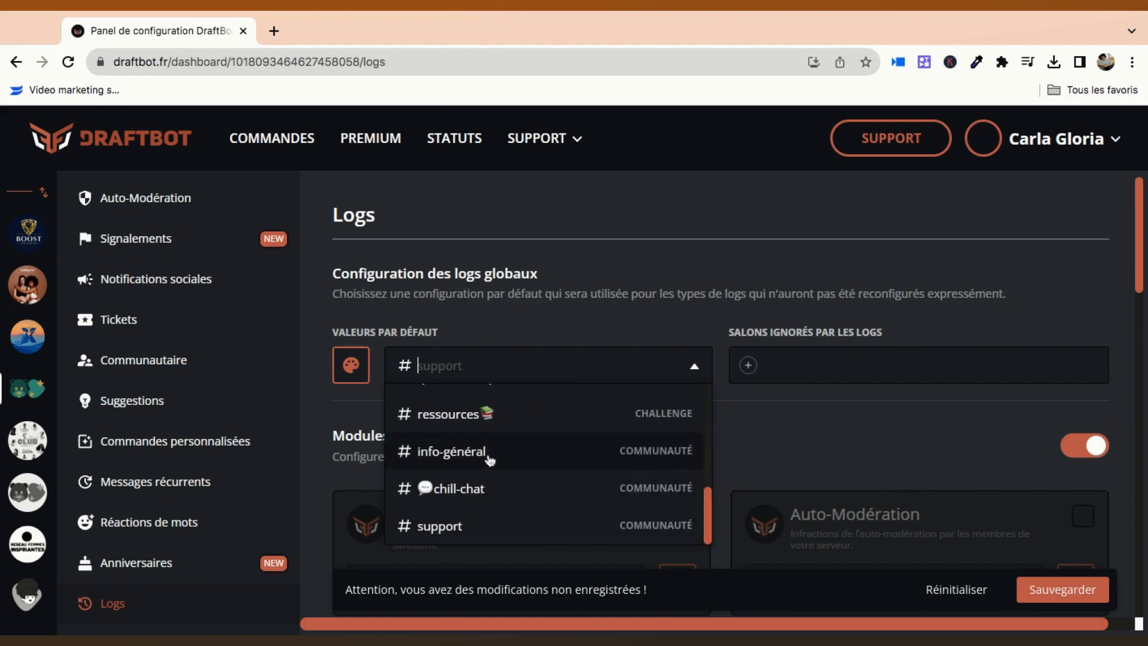
{"action": "left_click", "coordinate": [488, 454]}
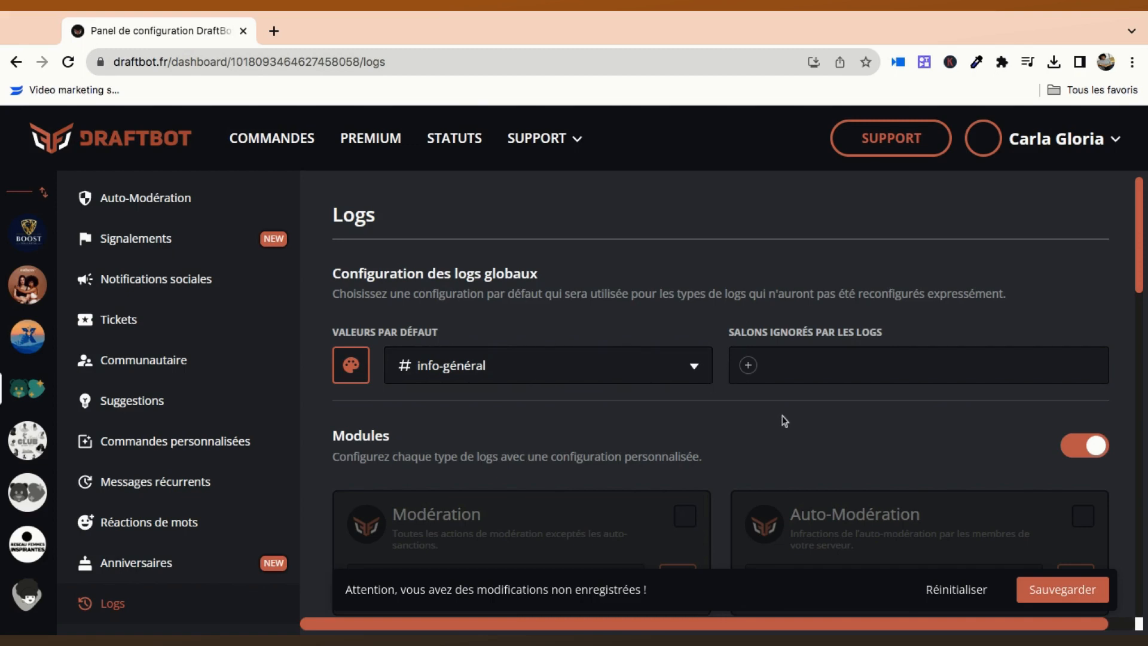
- Enable the Arrivées et départs log module with info-général as its channel and save the Logs configuration
{"action": "scroll", "coordinate": [784, 420], "scroll_direction": "down", "scroll_amount": 5}
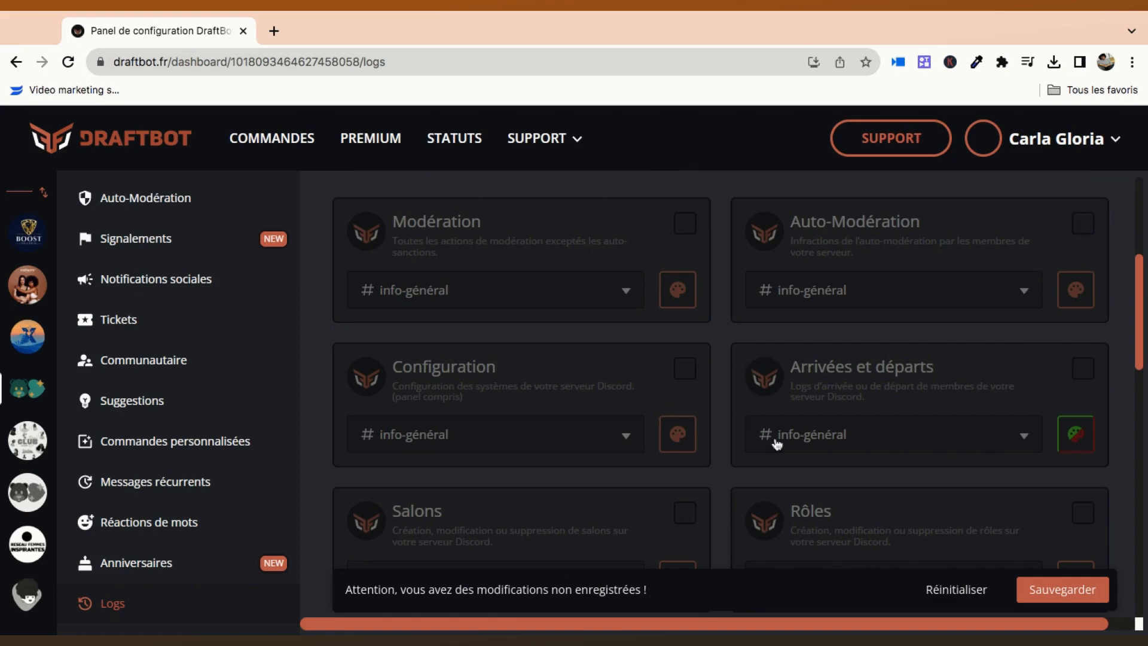
{"action": "left_click", "coordinate": [1084, 372]}
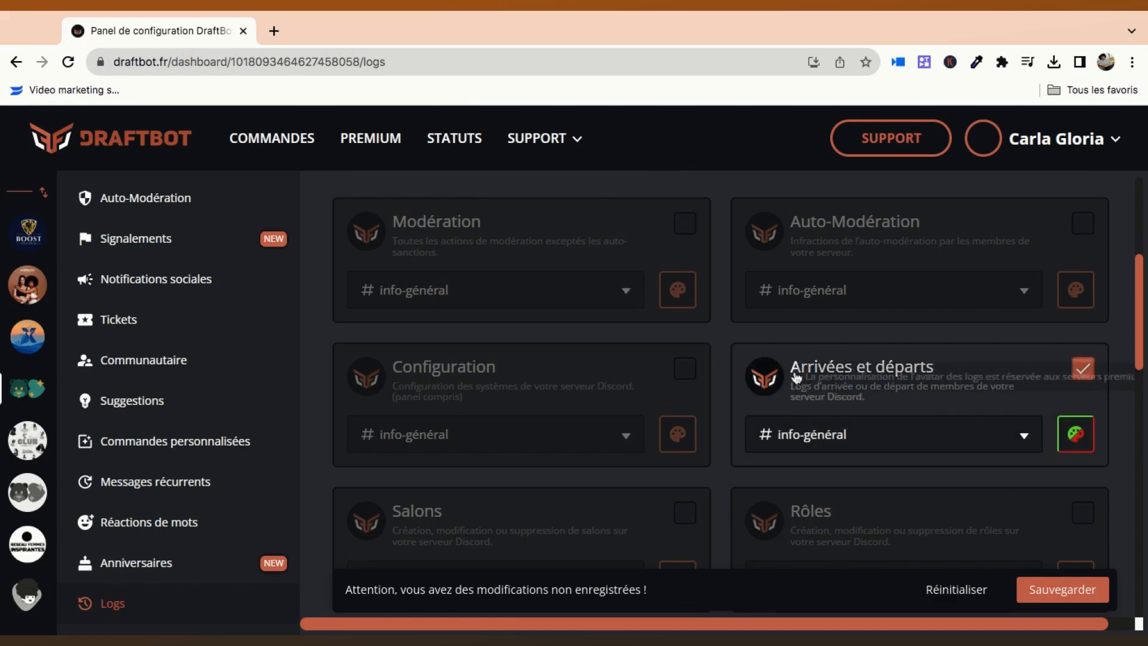
{"action": "left_click", "coordinate": [1022, 439]}
{"action": "scroll", "coordinate": [884, 335], "scroll_direction": "down", "scroll_amount": 5}
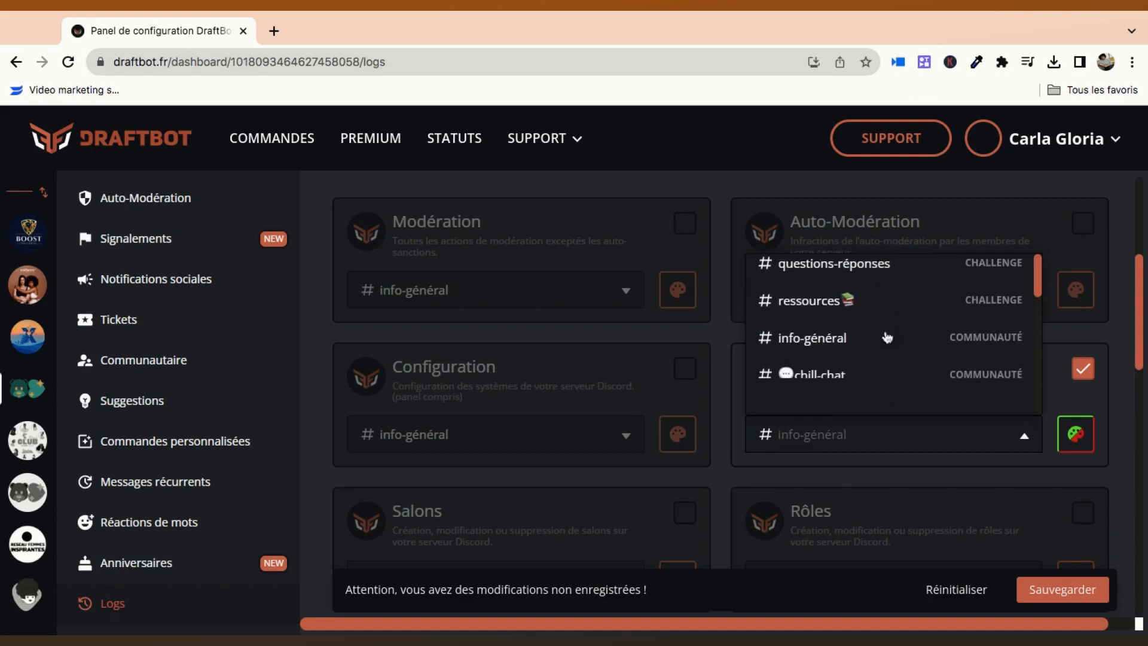
{"action": "scroll", "coordinate": [886, 338], "scroll_direction": "up", "scroll_amount": 3}
{"action": "left_click", "coordinate": [1118, 468]}
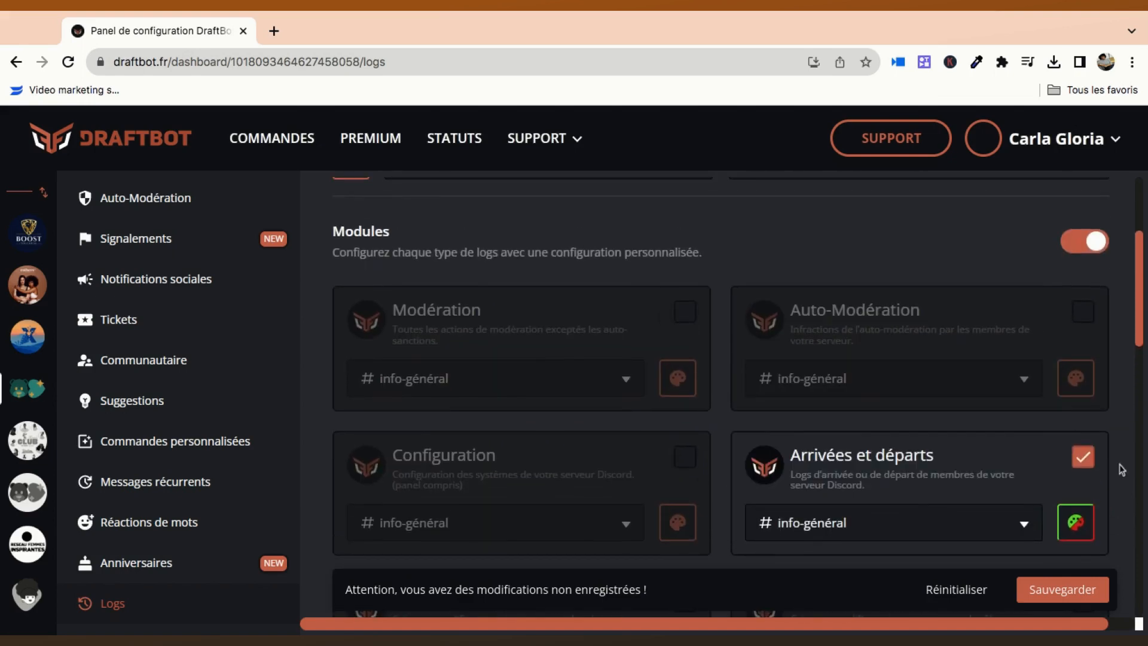
{"action": "scroll", "coordinate": [974, 479], "scroll_direction": "down", "scroll_amount": 2}
{"action": "left_click", "coordinate": [1047, 590]}
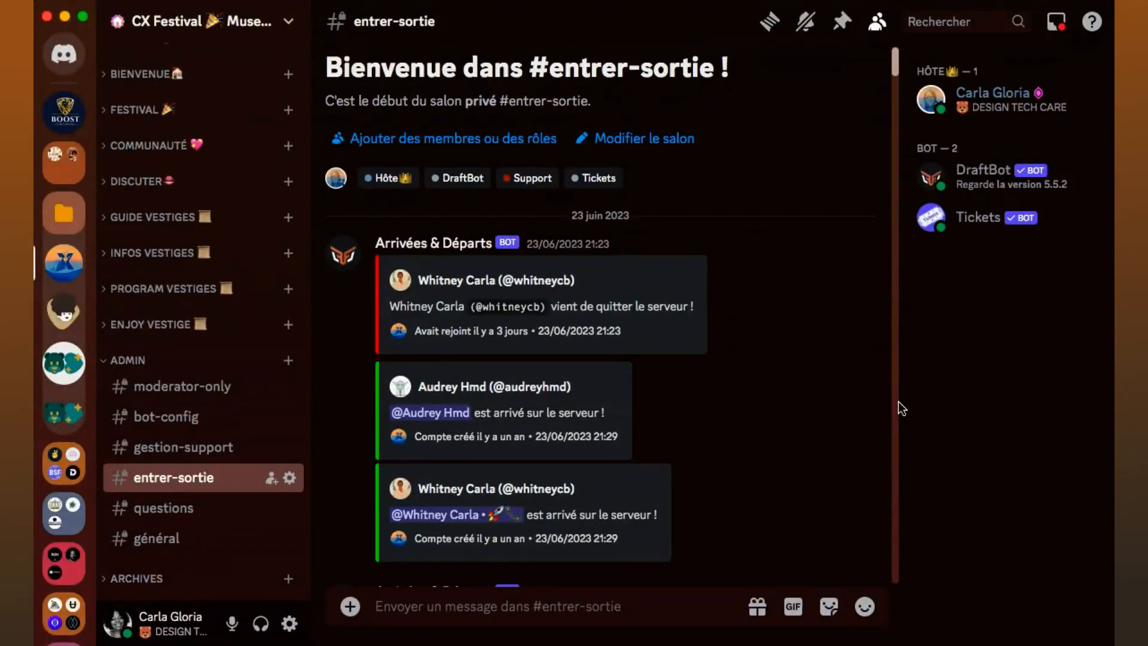
- In Discord, examine the Arrivées & Départs bot messages in the CX Festival server's entrer-sortie channel
{"action": "scroll", "coordinate": [871, 356], "scroll_direction": "down", "scroll_amount": 15}
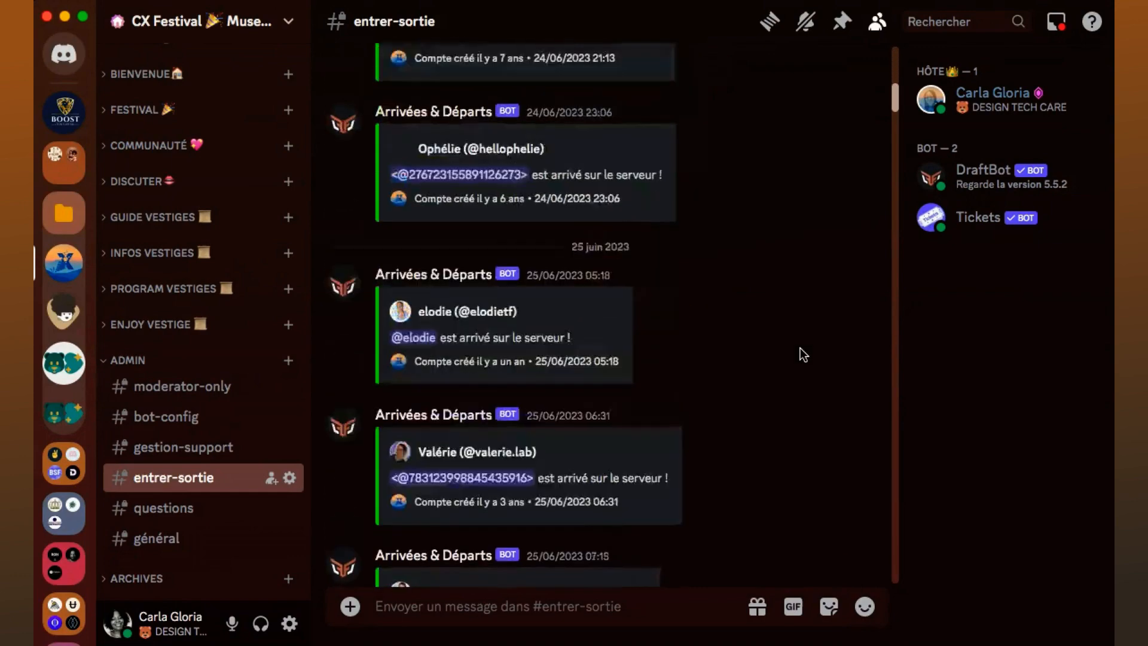
{"action": "scroll", "coordinate": [804, 355], "scroll_direction": "up", "scroll_amount": 15}
{"action": "scroll", "coordinate": [803, 355], "scroll_direction": "down", "scroll_amount": 8}
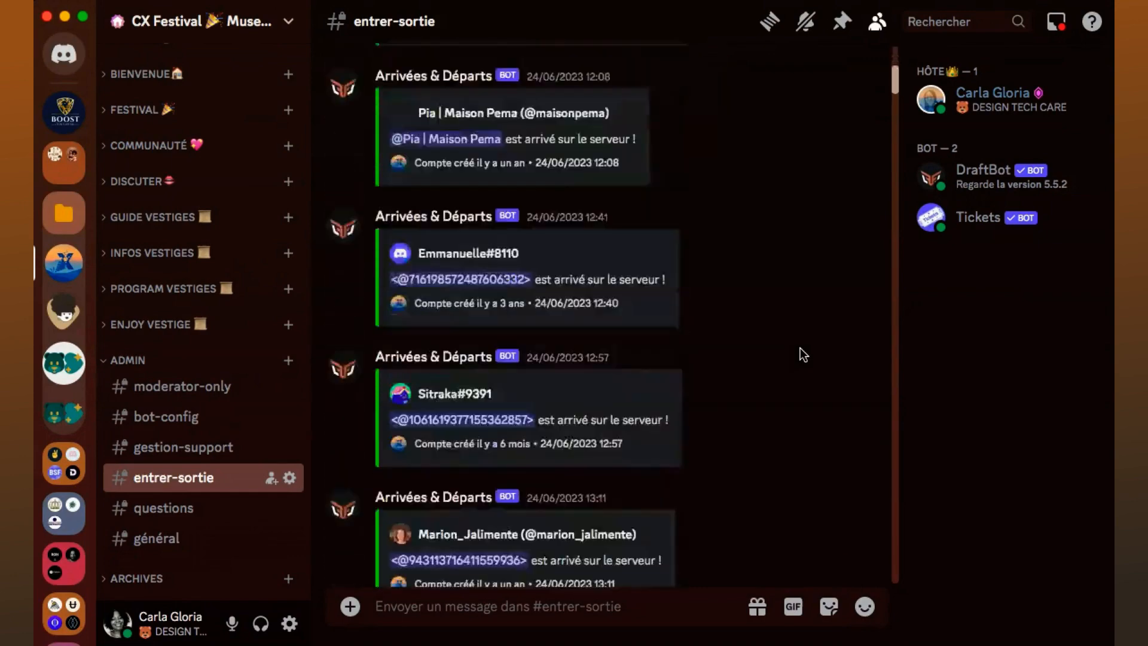
{"action": "scroll", "coordinate": [803, 355], "scroll_direction": "up", "scroll_amount": 10}
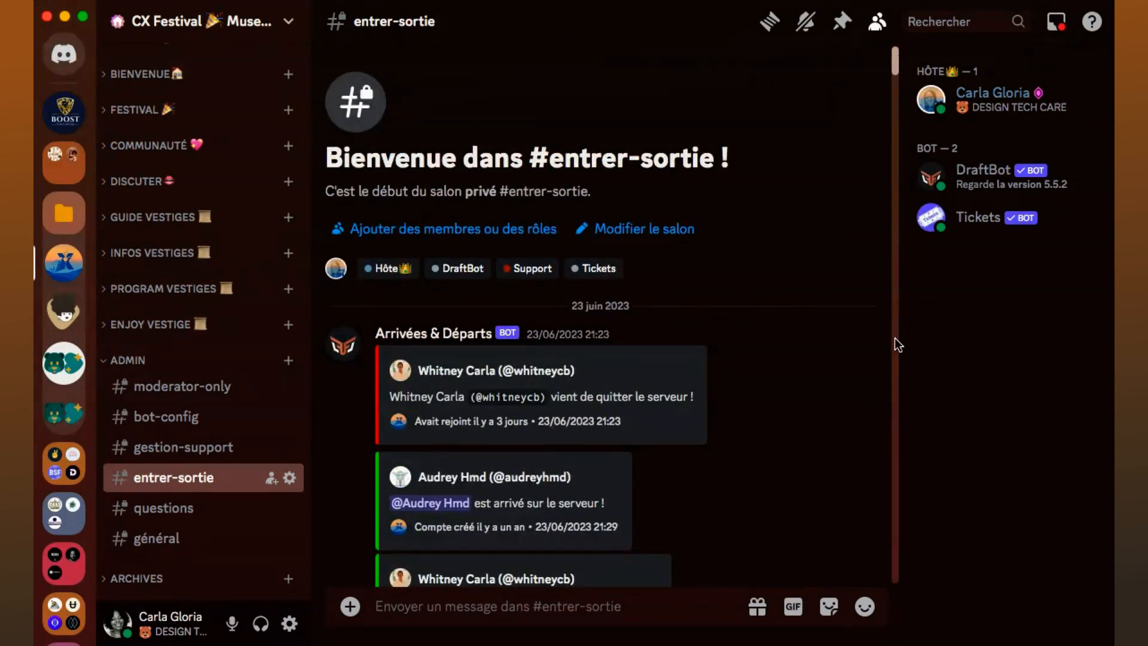
{"action": "scroll", "coordinate": [848, 443], "scroll_direction": "down", "scroll_amount": 5}
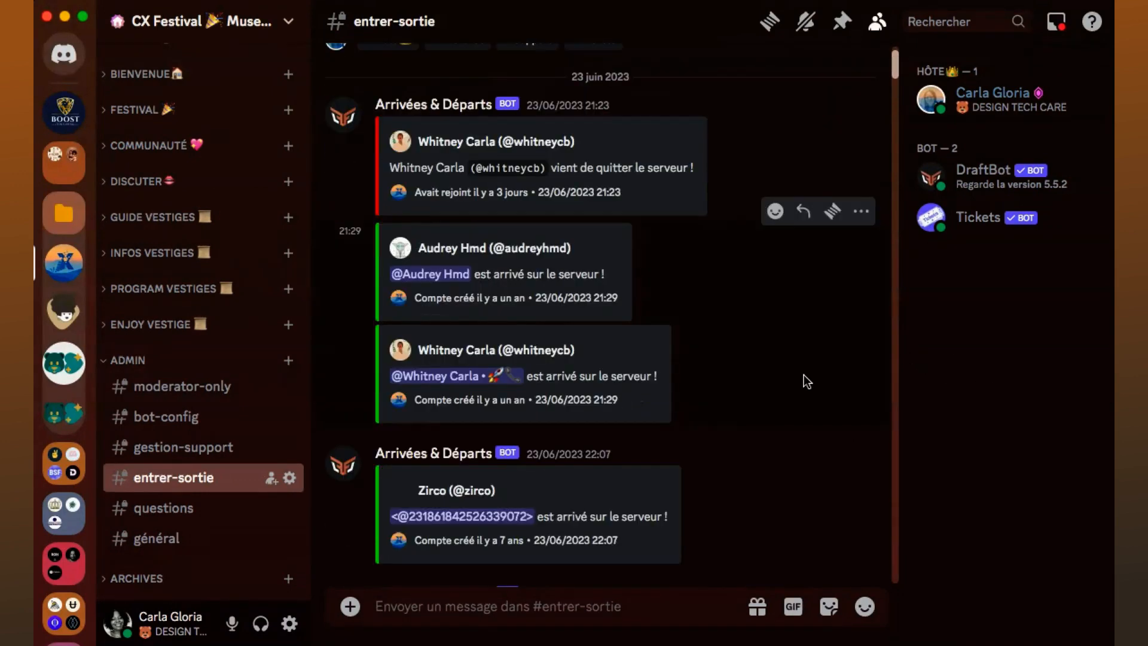
{"action": "scroll", "coordinate": [797, 367], "scroll_direction": "up", "scroll_amount": 2}
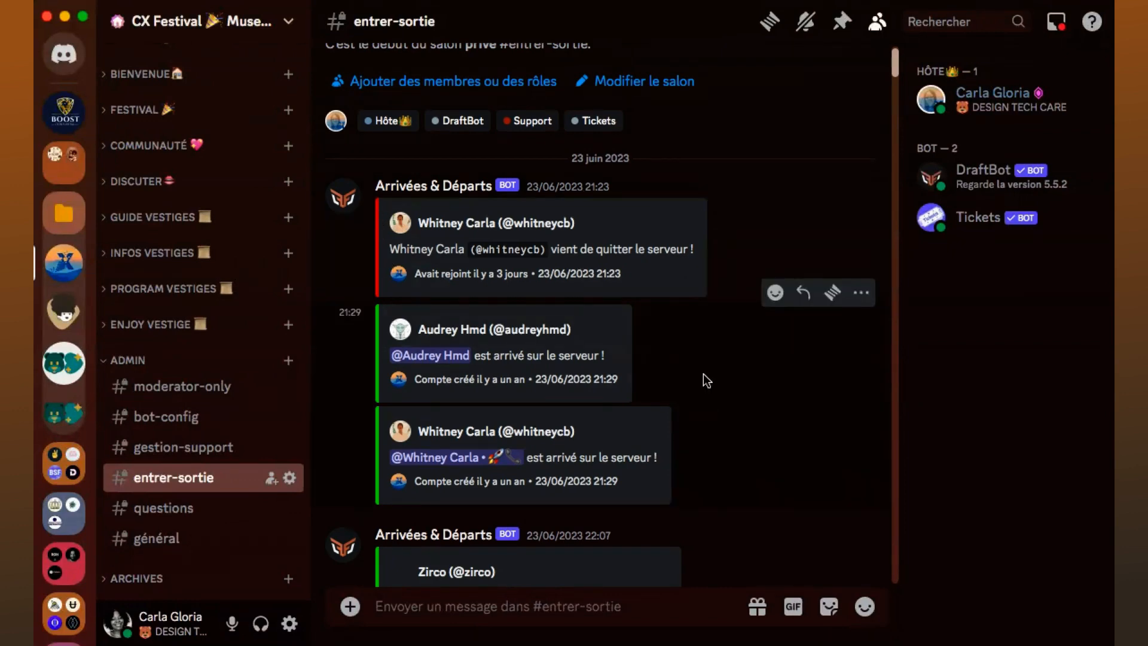
{"action": "scroll", "coordinate": [886, 386], "scroll_direction": "up", "scroll_amount": 1}
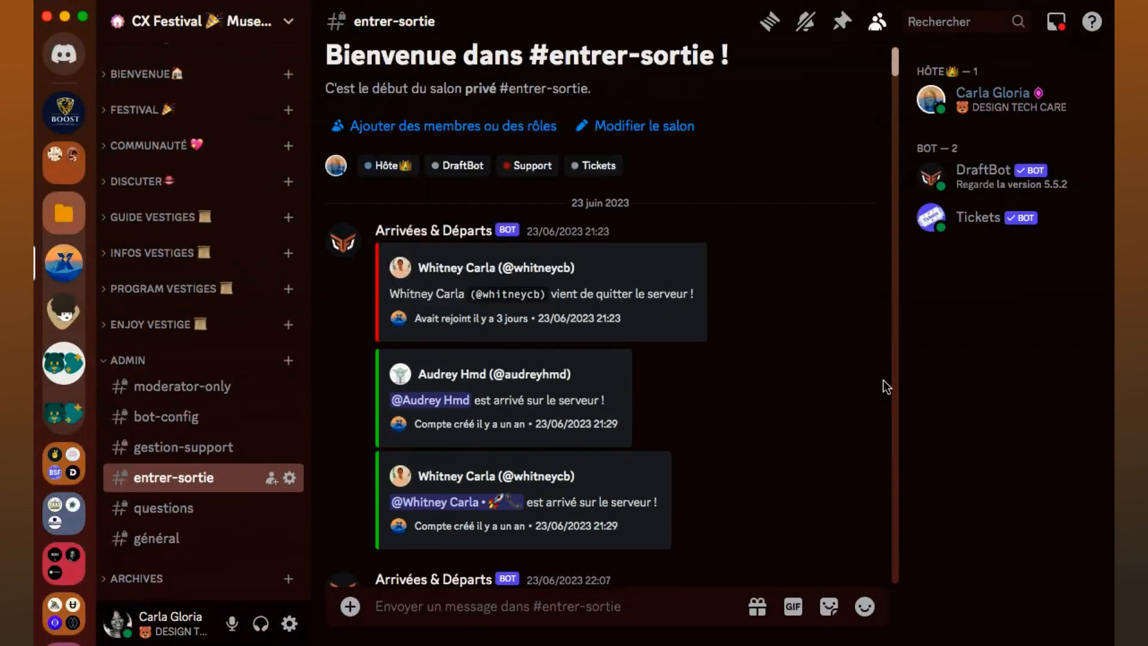
{"action": "scroll", "coordinate": [886, 386], "scroll_direction": "up", "scroll_amount": 2}
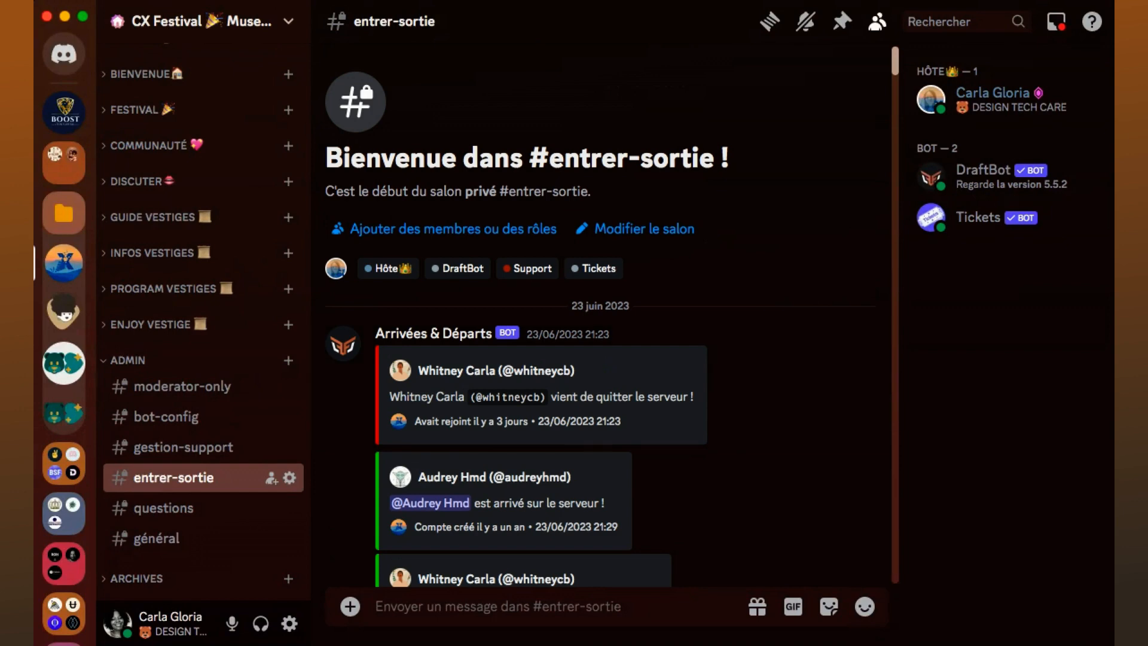